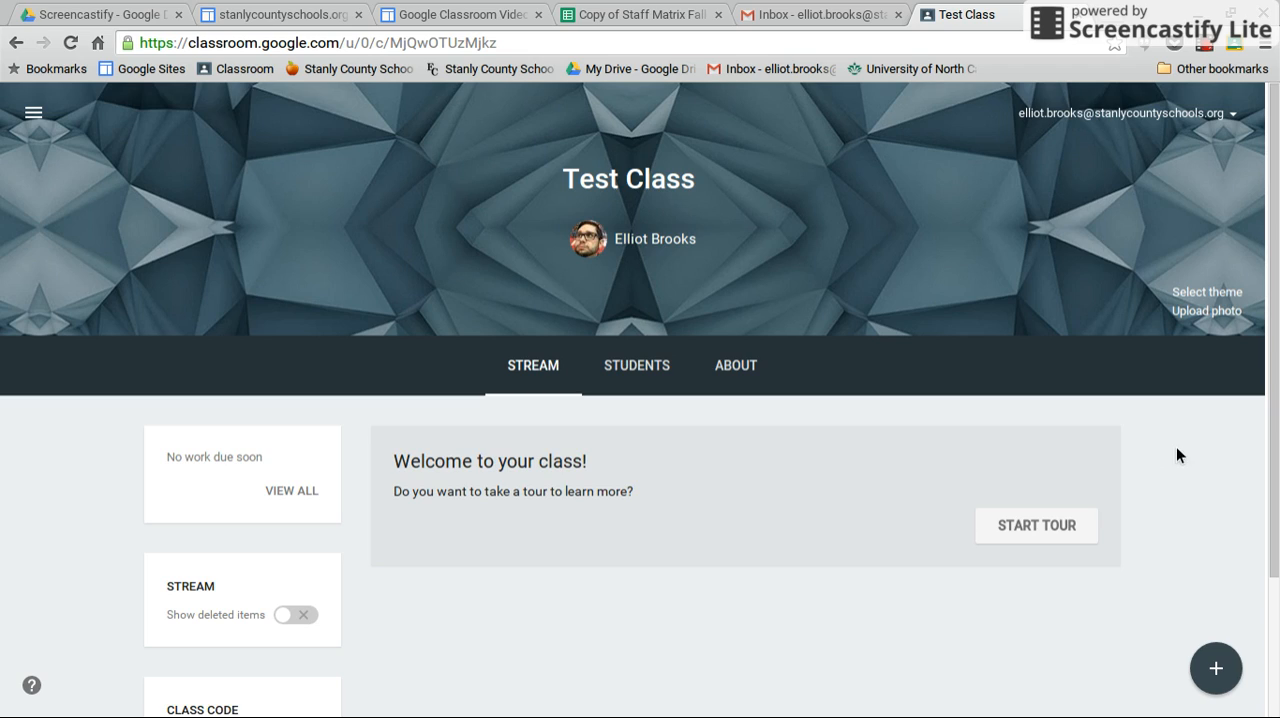
Create a new assignment titled "Test Assignment" and check its due date and time options, keeping Sep 22.
{"action": "scroll", "coordinate": [1215, 430], "scroll_direction": "down", "scroll_amount": 2}
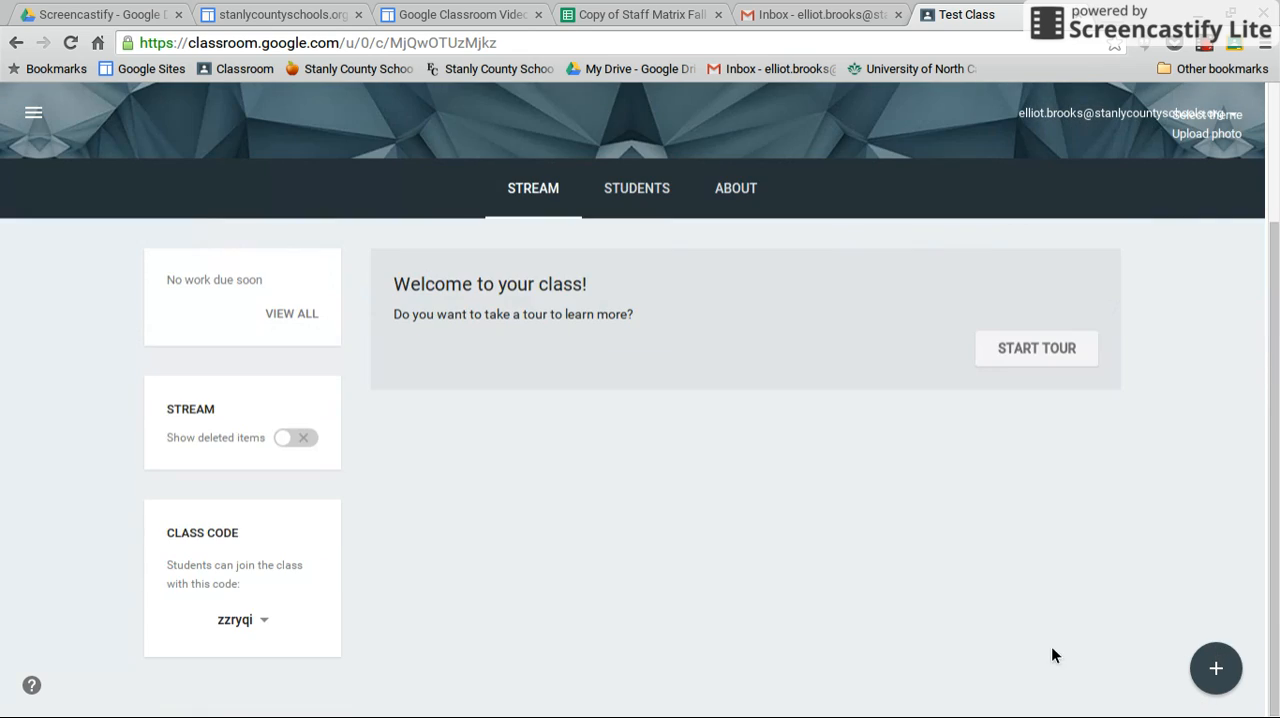
{"action": "left_click", "coordinate": [1213, 672]}
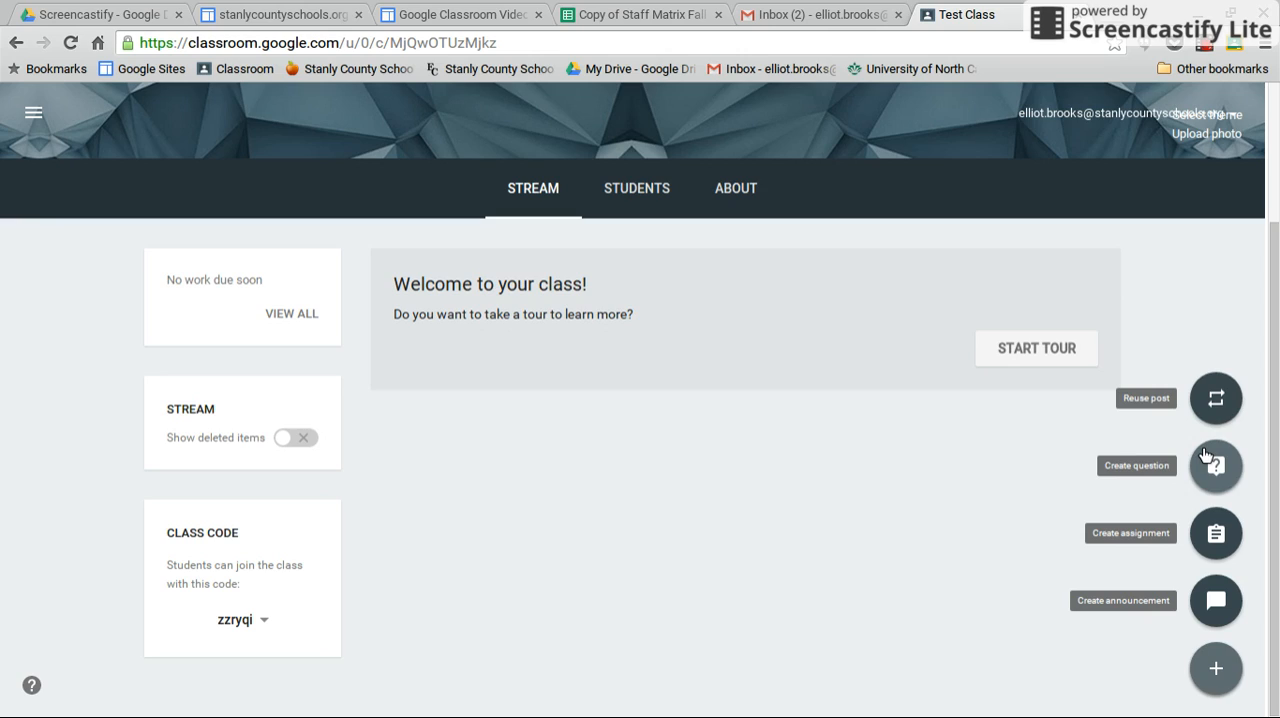
{"action": "left_click", "coordinate": [1216, 535]}
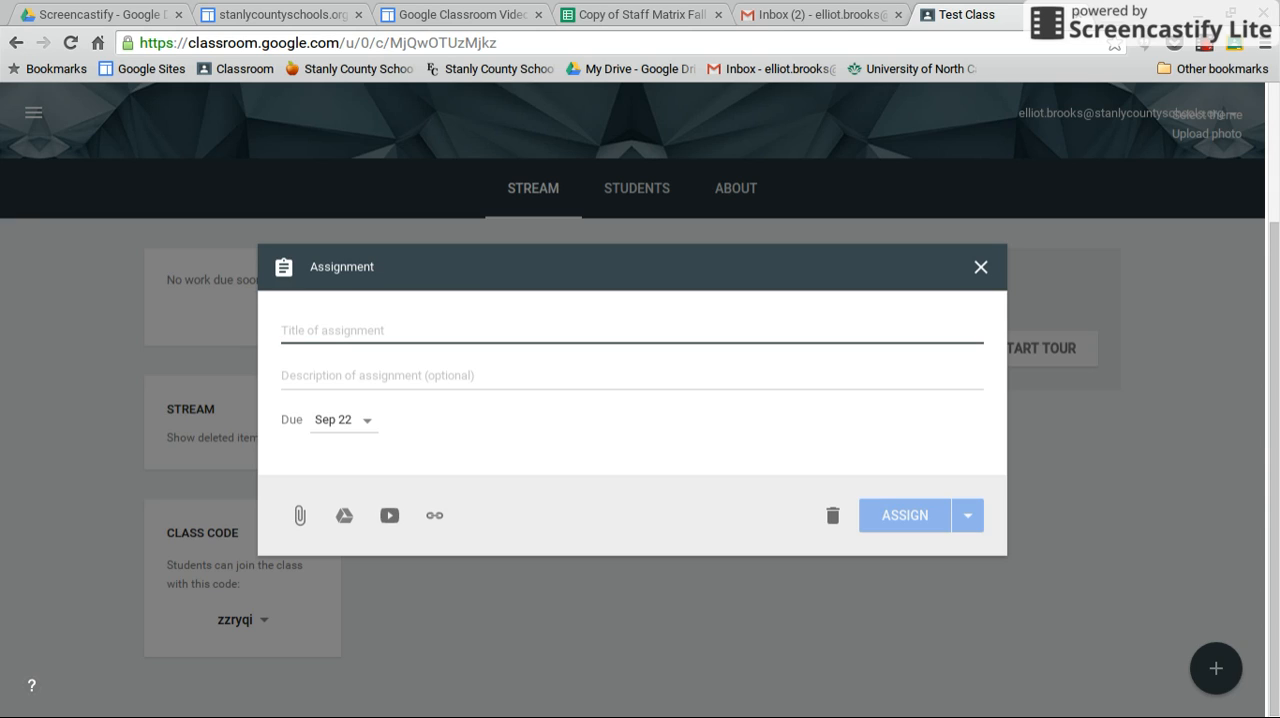
{"action": "type", "text": "Test Assignment"}
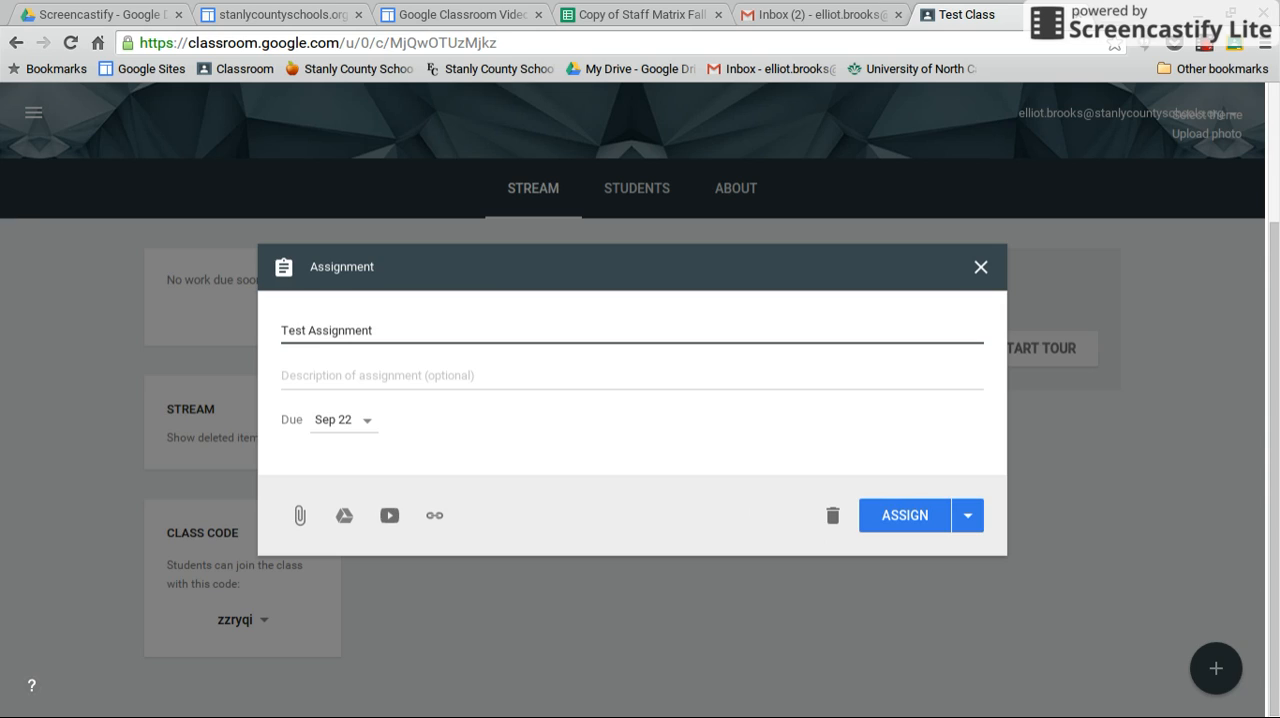
{"action": "left_click", "coordinate": [357, 419]}
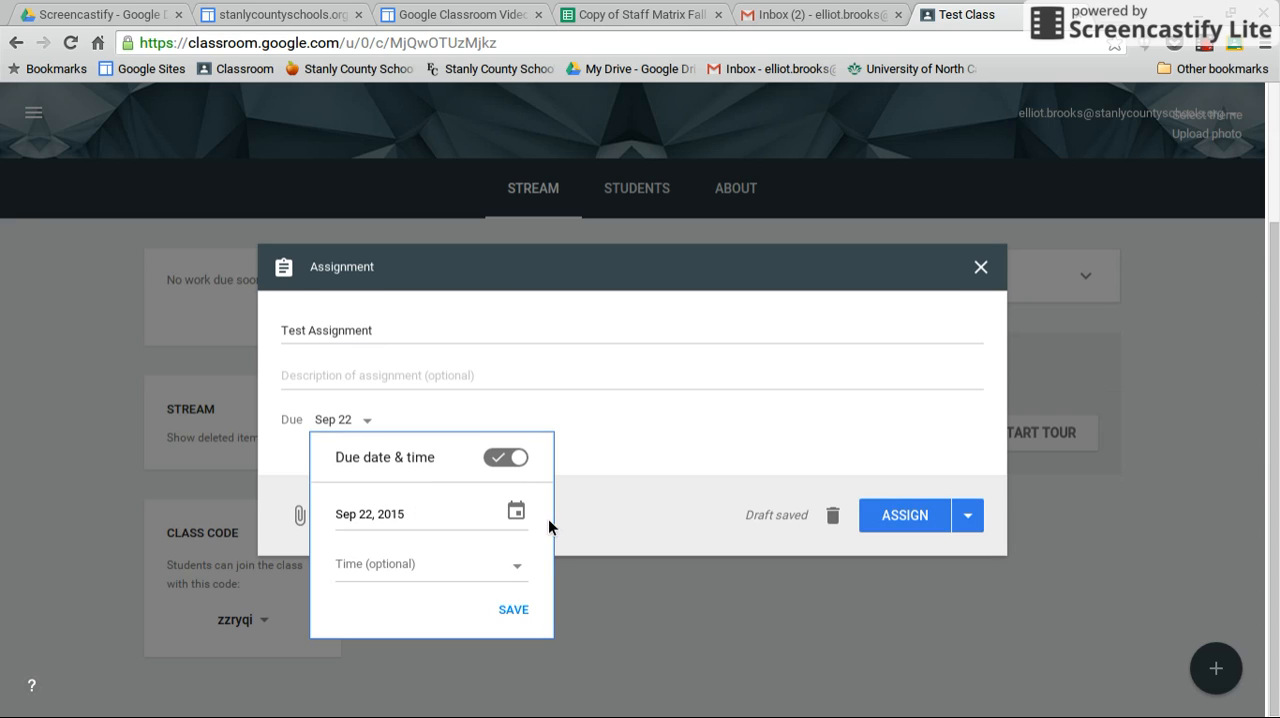
{"action": "left_click", "coordinate": [445, 398]}
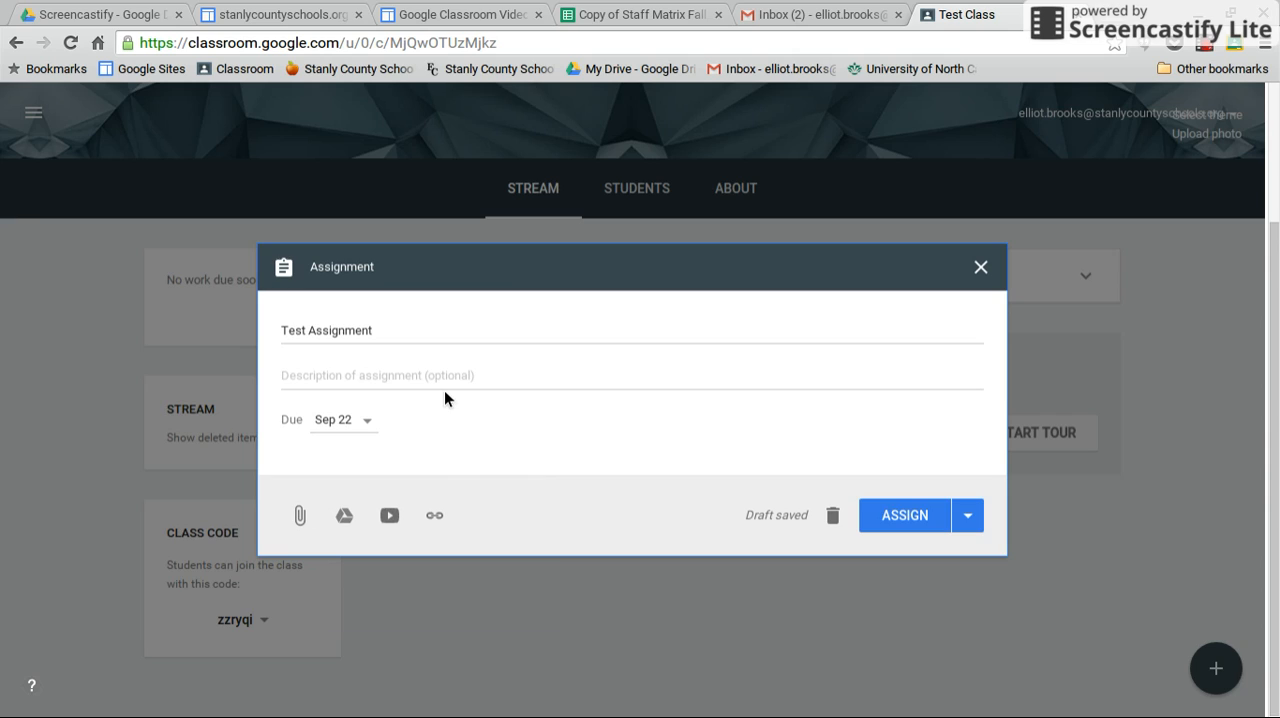
Try to attach the Test Form file from My Drive to the assignment.
{"action": "left_click", "coordinate": [344, 515]}
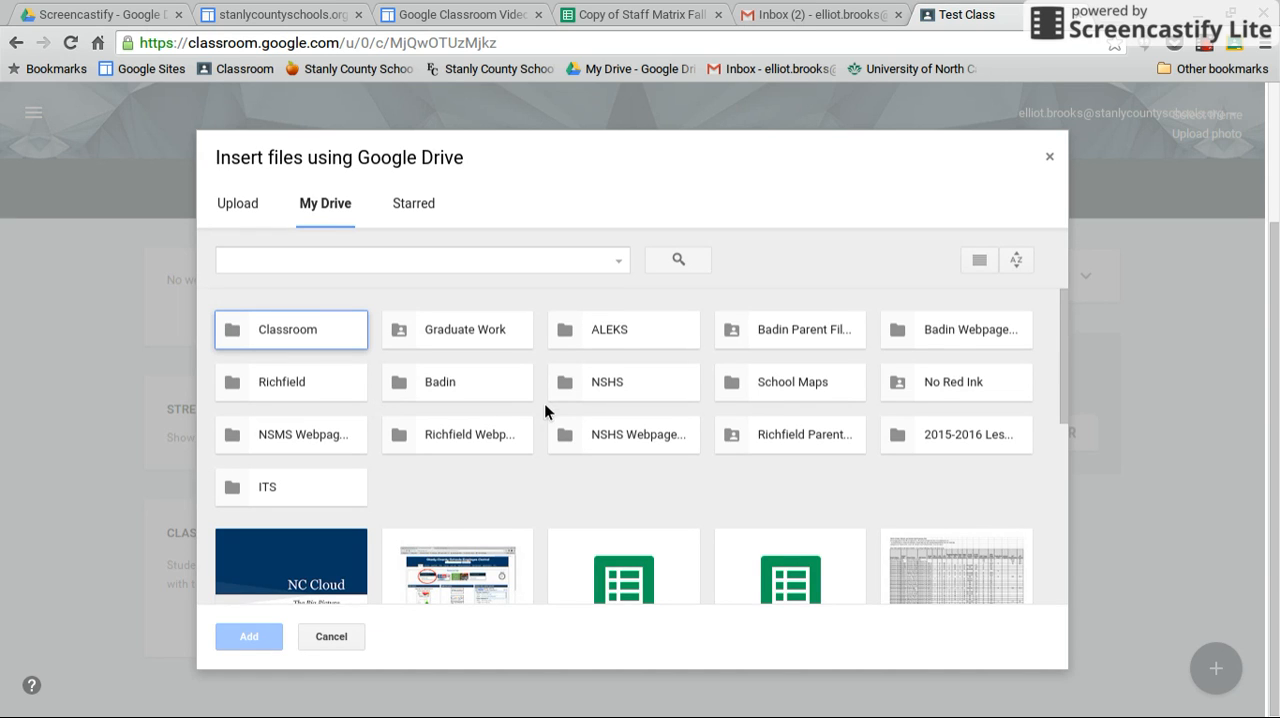
{"action": "scroll", "coordinate": [544, 403], "scroll_direction": "down", "scroll_amount": 3}
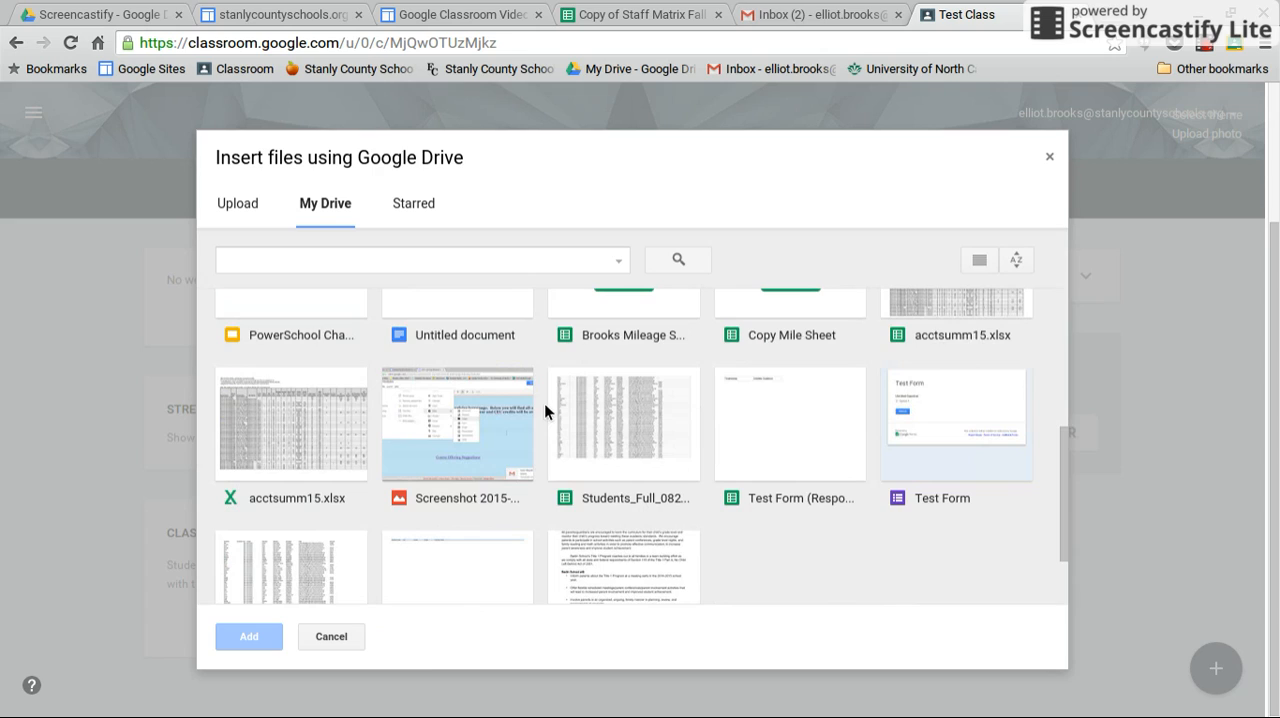
{"action": "scroll", "coordinate": [786, 458], "scroll_direction": "down", "scroll_amount": 1}
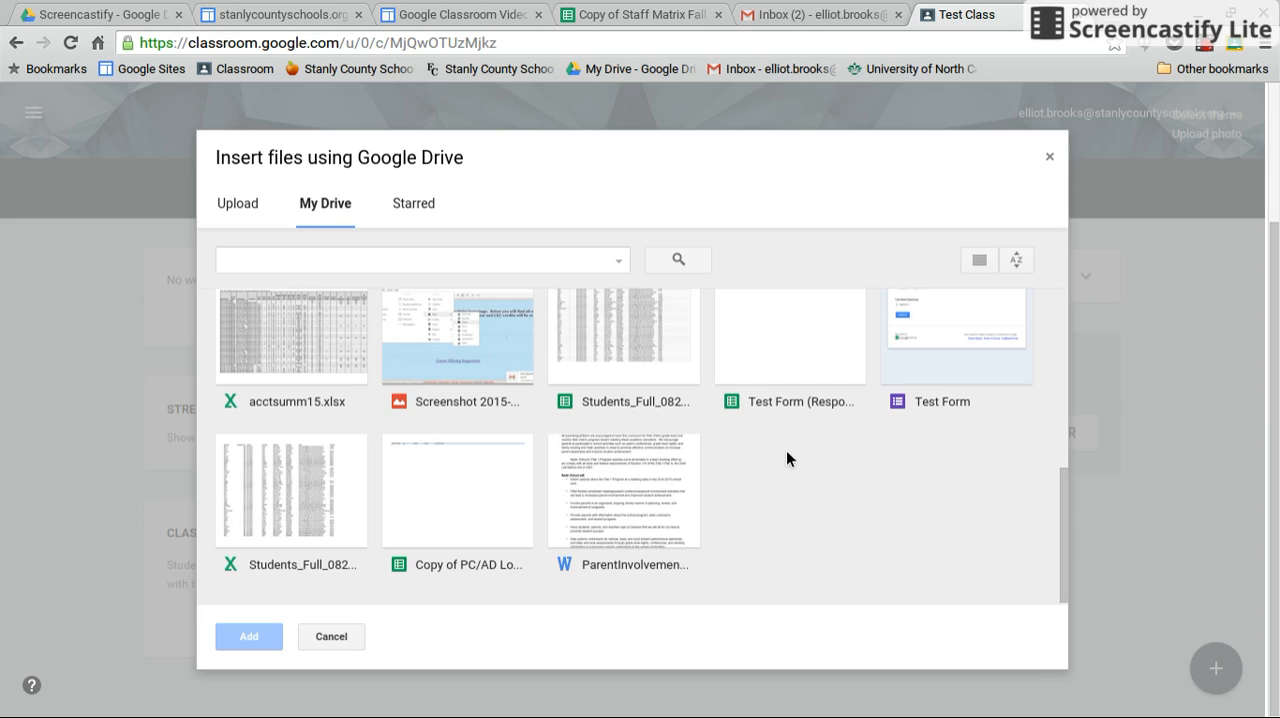
{"action": "scroll", "coordinate": [786, 458], "scroll_direction": "up", "scroll_amount": 1}
{"action": "left_click", "coordinate": [931, 392]}
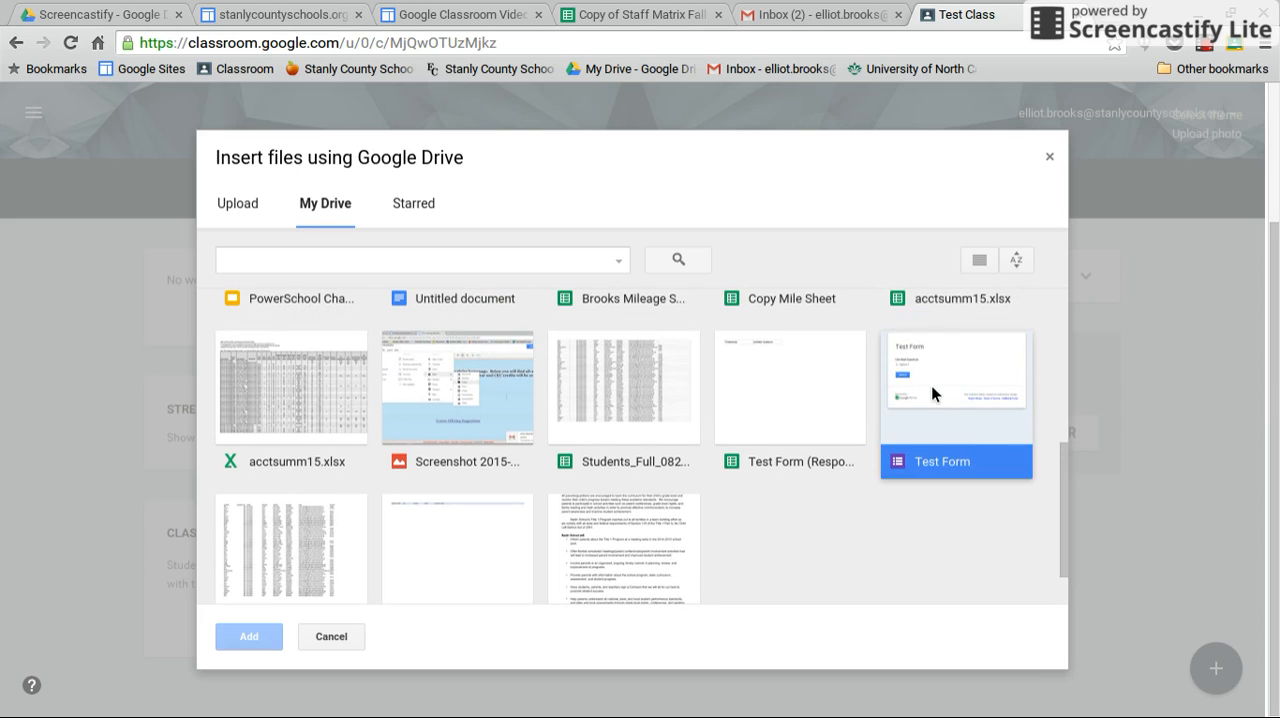
{"action": "double_click", "coordinate": [931, 385]}
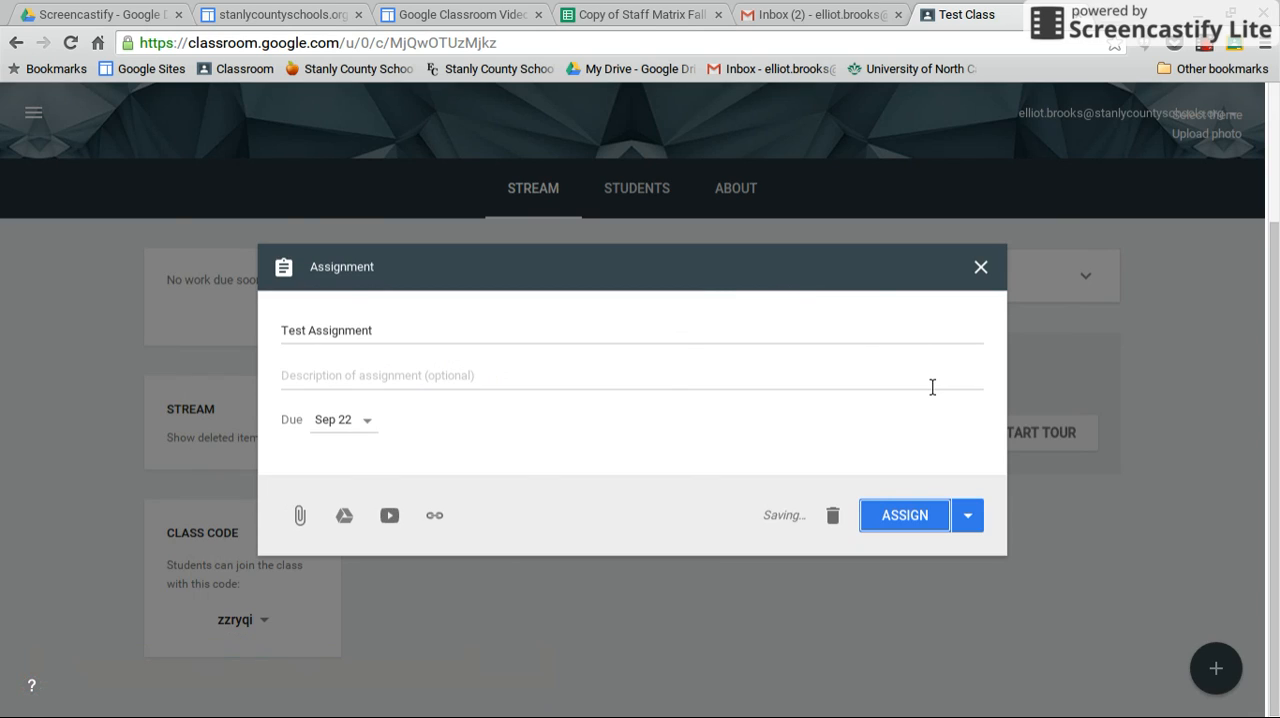
Attach ParentInvolvementPlan2014-2015.doc from My Drive with a copy made for each student, and remove the attachment again.
{"action": "left_click", "coordinate": [341, 516]}
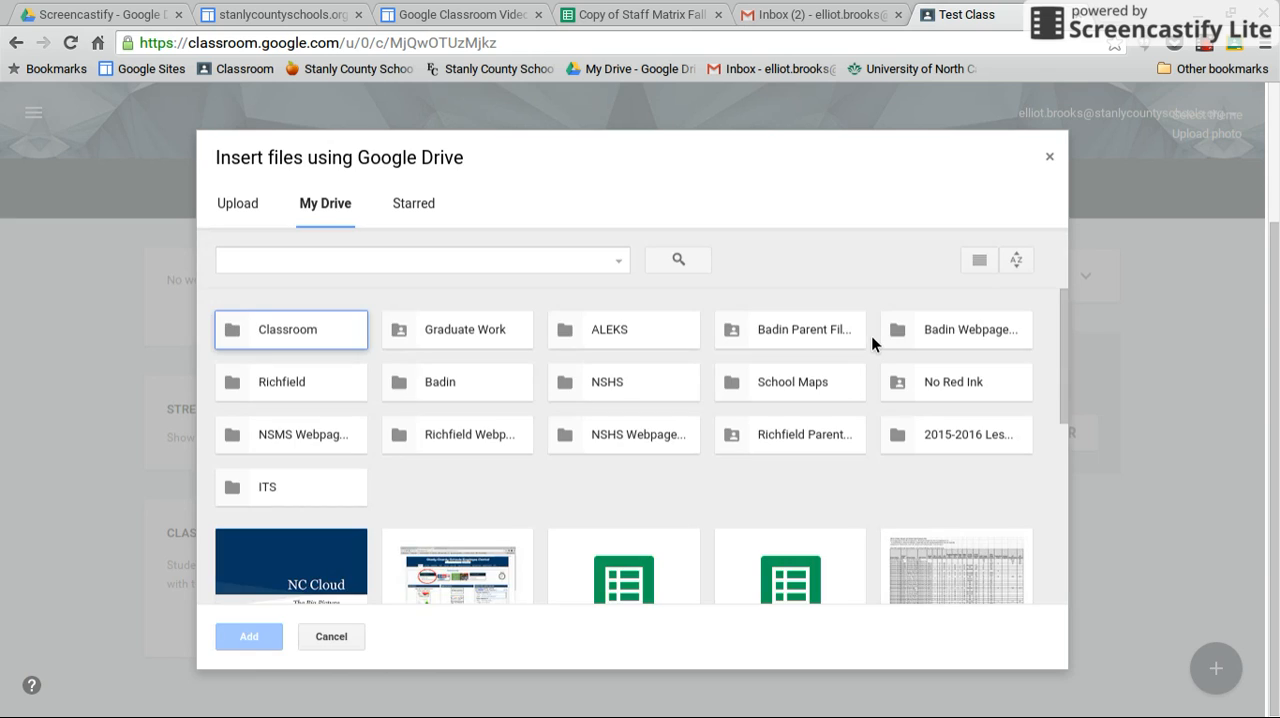
{"action": "scroll", "coordinate": [871, 335], "scroll_direction": "down", "scroll_amount": 5}
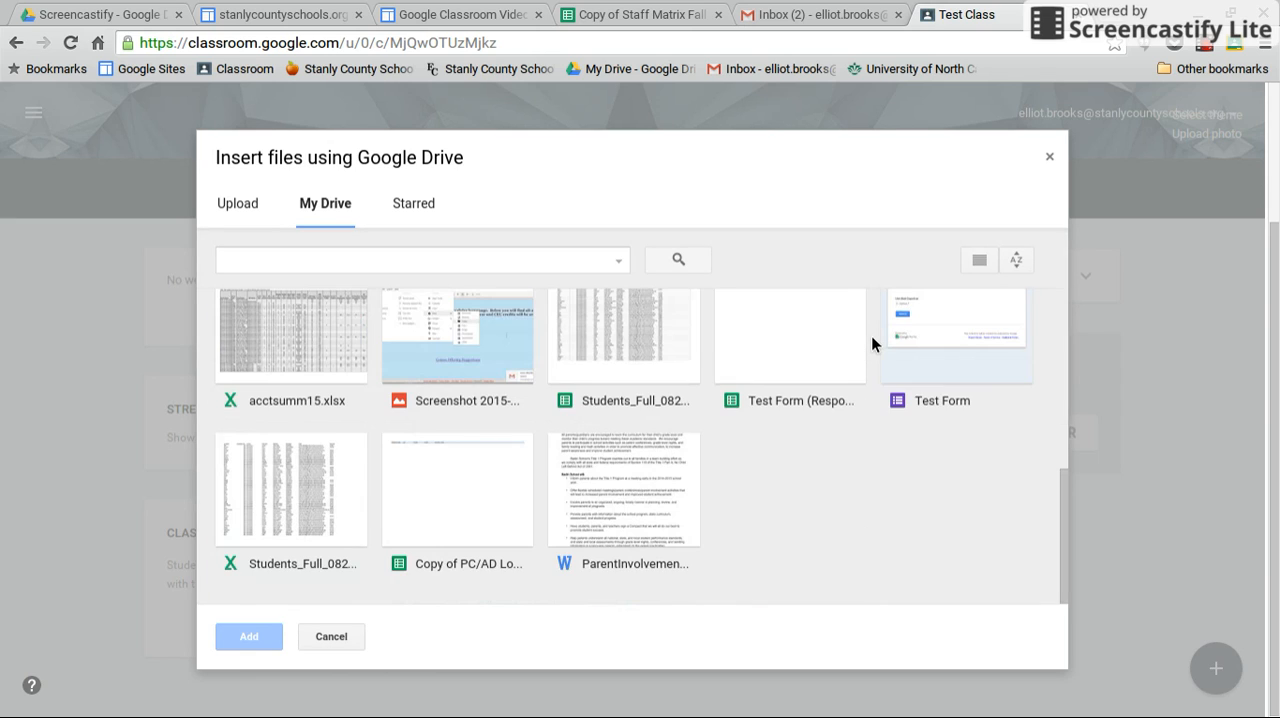
{"action": "double_click", "coordinate": [645, 505]}
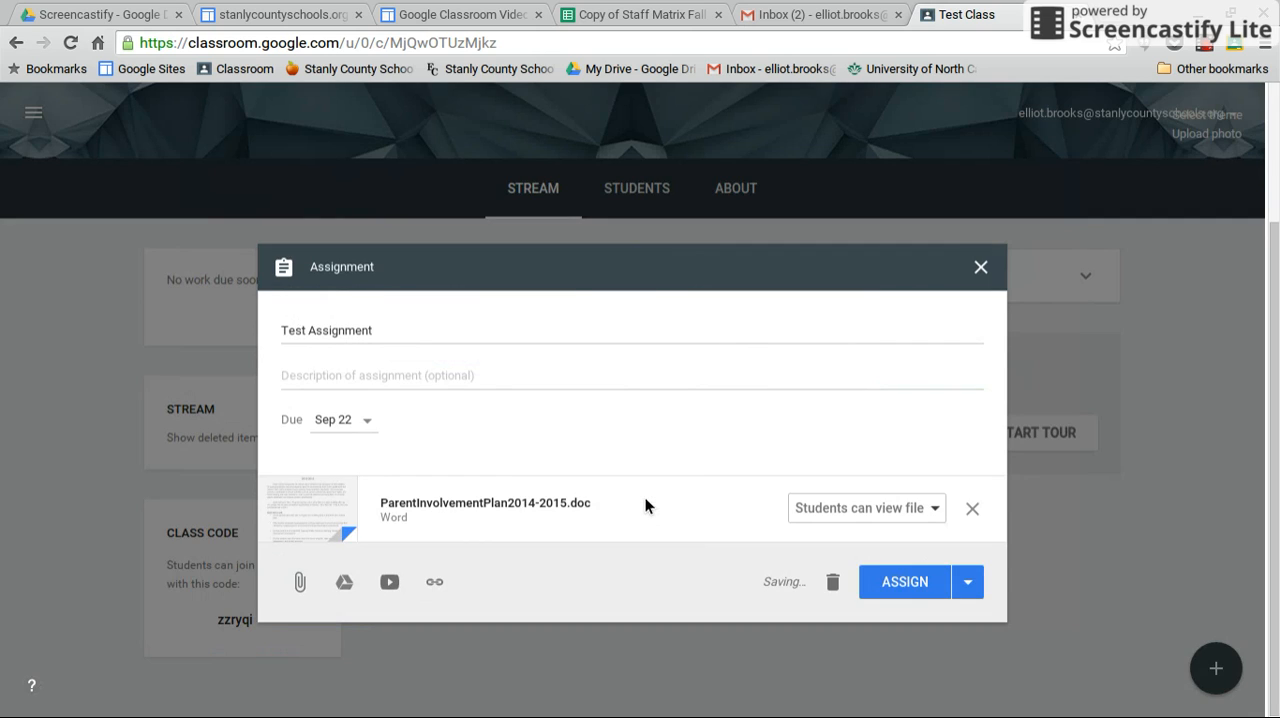
{"action": "left_click", "coordinate": [922, 518]}
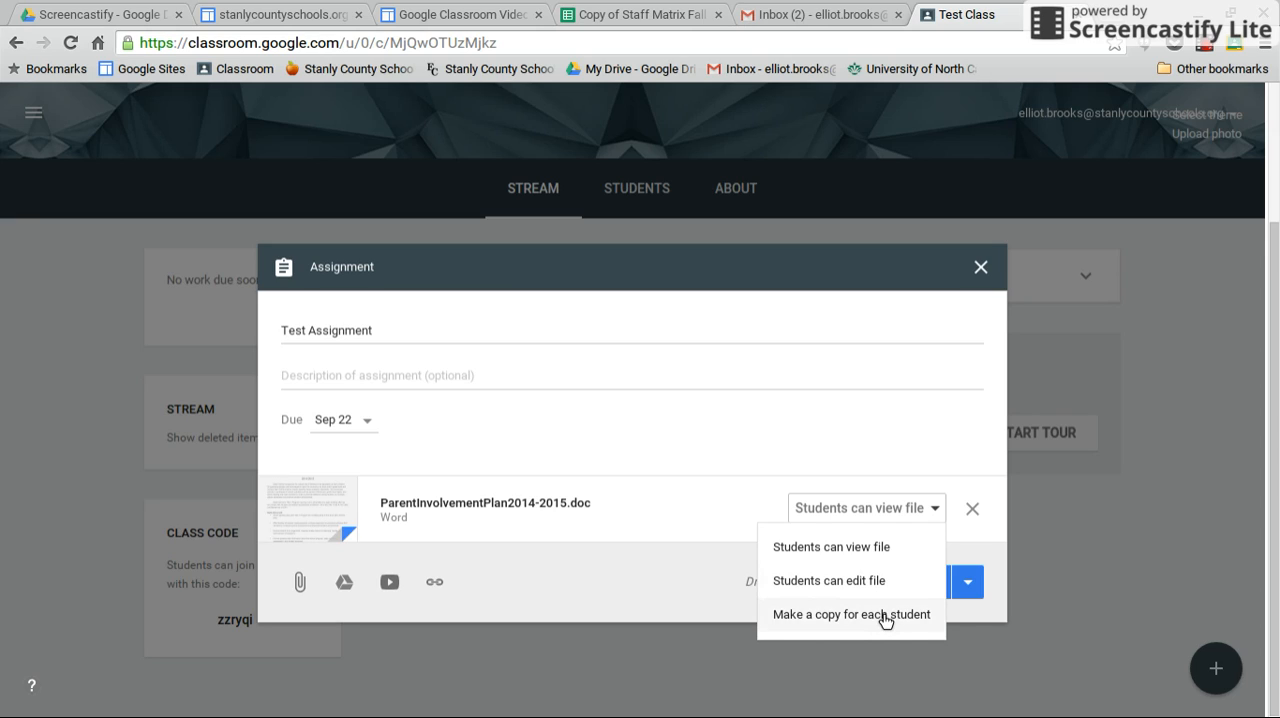
{"action": "left_click", "coordinate": [886, 615]}
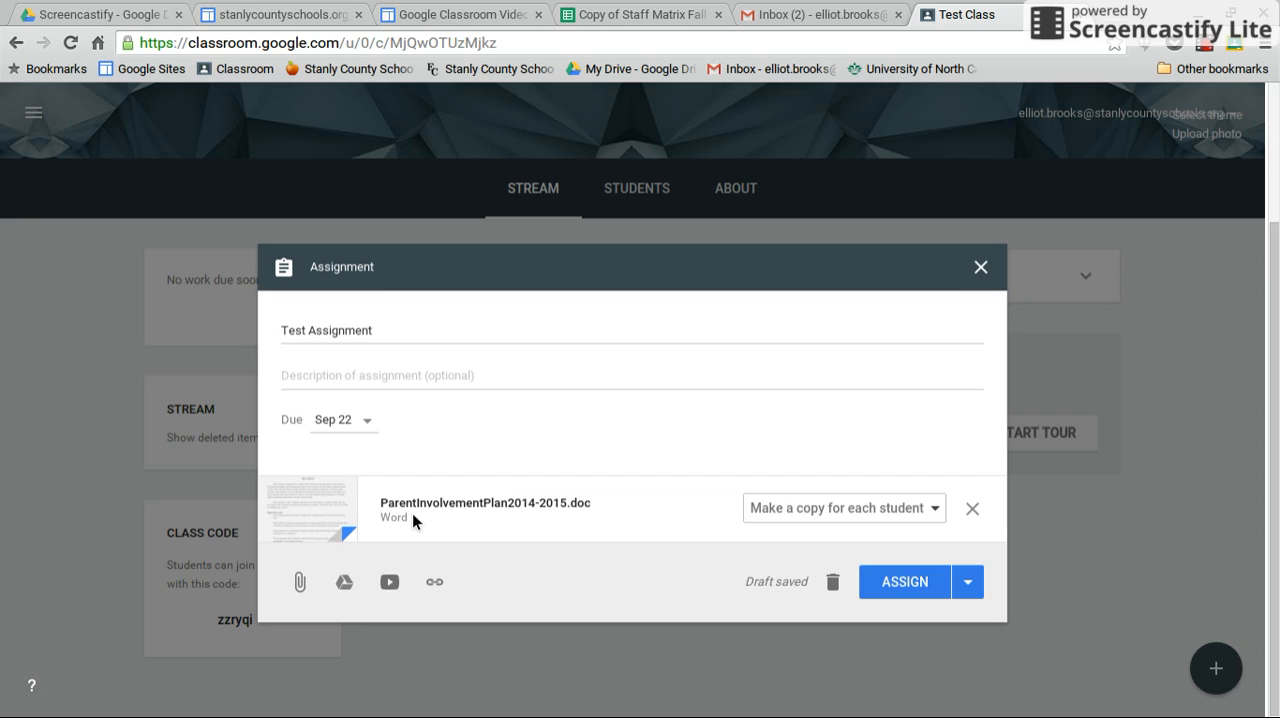
{"action": "left_click", "coordinate": [971, 511]}
Attach the Google Docs file "Adding Files to Google Sites" from the ITS folder in My Drive.
{"action": "left_click", "coordinate": [341, 516]}
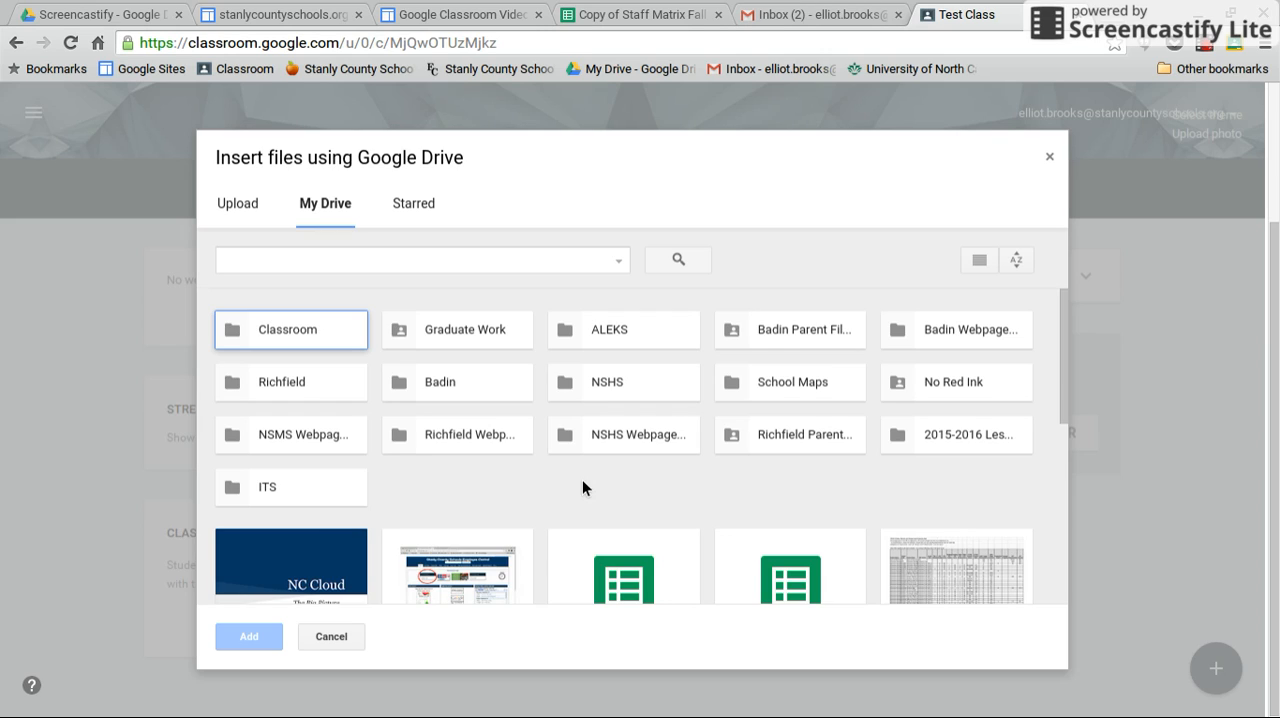
{"action": "scroll", "coordinate": [565, 485], "scroll_direction": "down", "scroll_amount": 1}
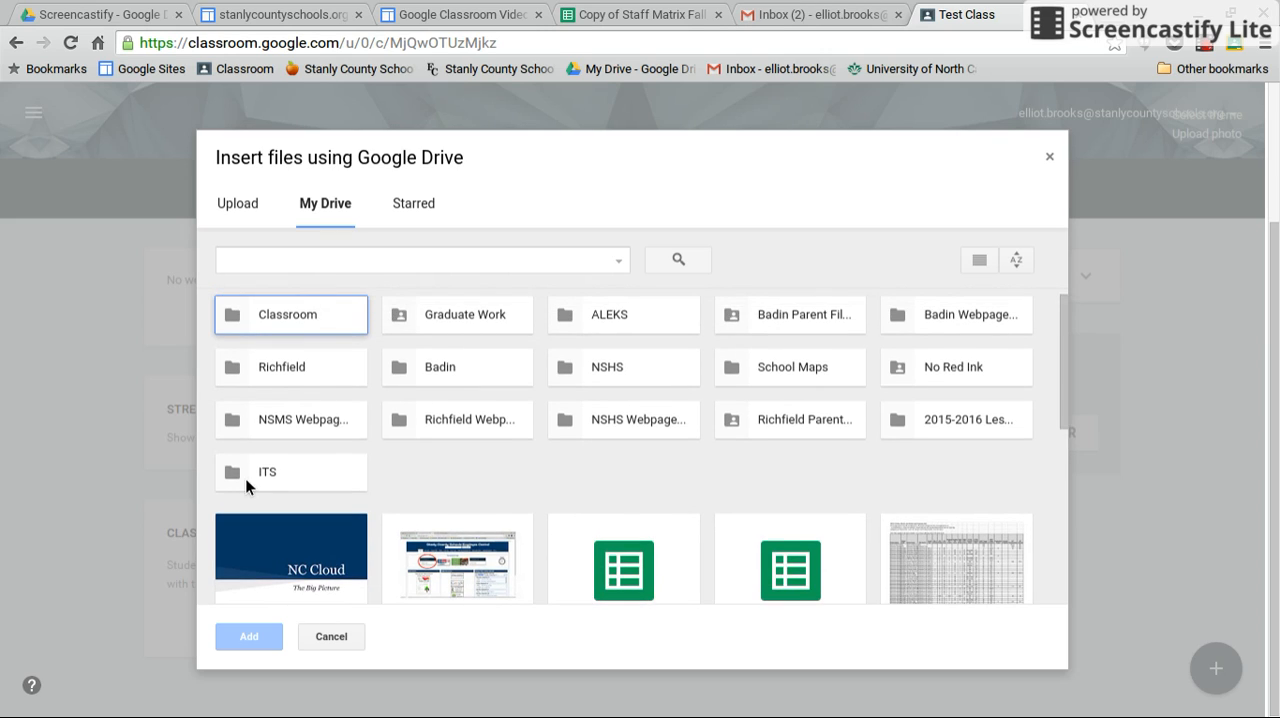
{"action": "double_click", "coordinate": [252, 468]}
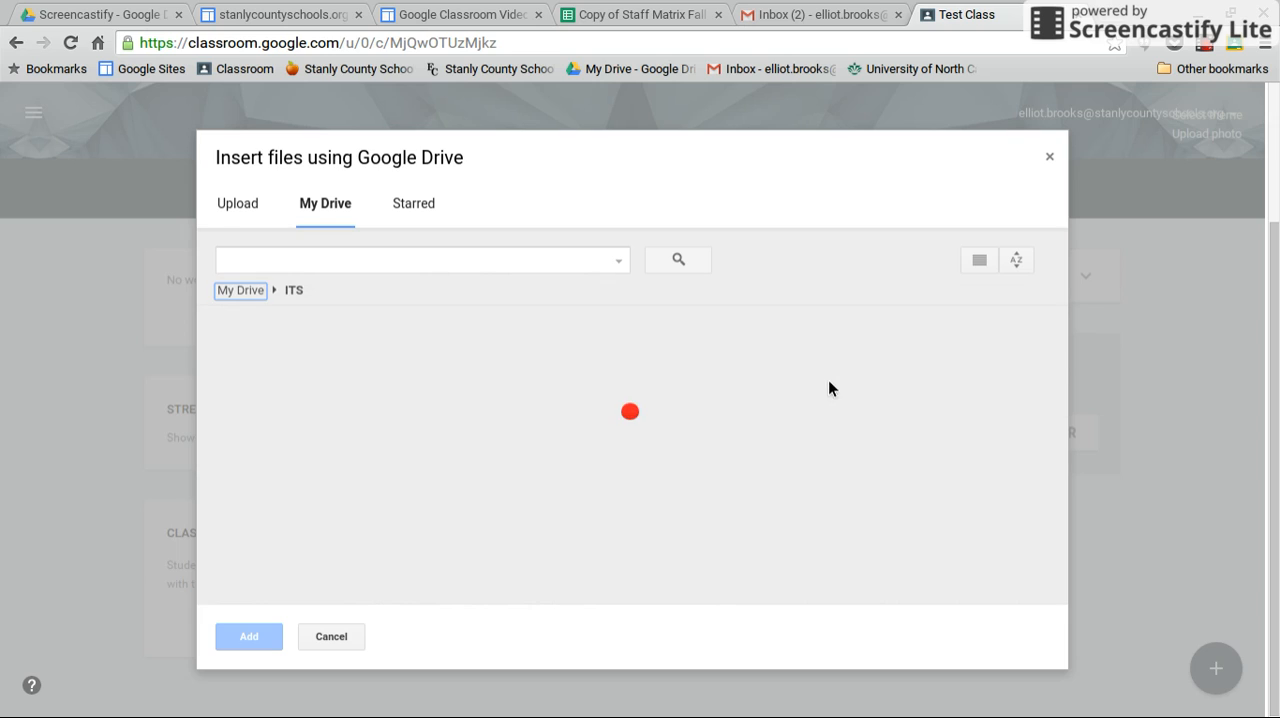
{"action": "scroll", "coordinate": [770, 315], "scroll_direction": "down", "scroll_amount": 1}
{"action": "scroll", "coordinate": [781, 307], "scroll_direction": "down", "scroll_amount": 2}
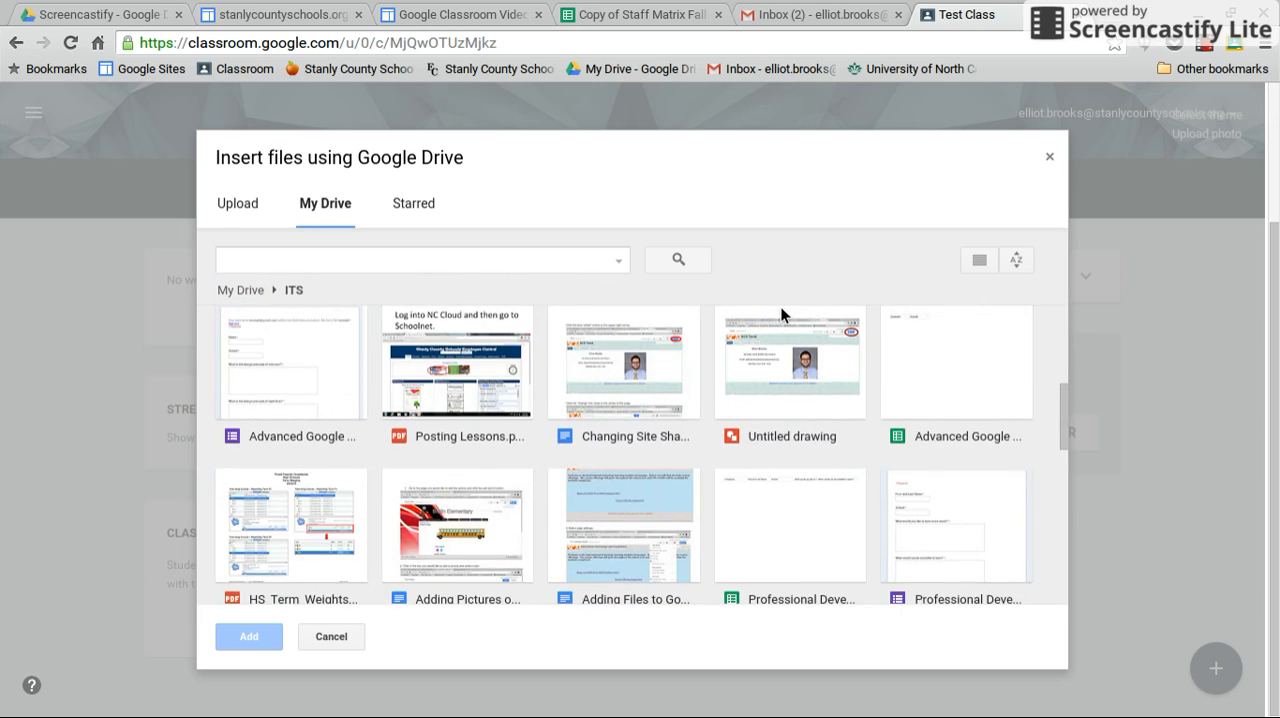
{"action": "scroll", "coordinate": [781, 307], "scroll_direction": "down", "scroll_amount": 1}
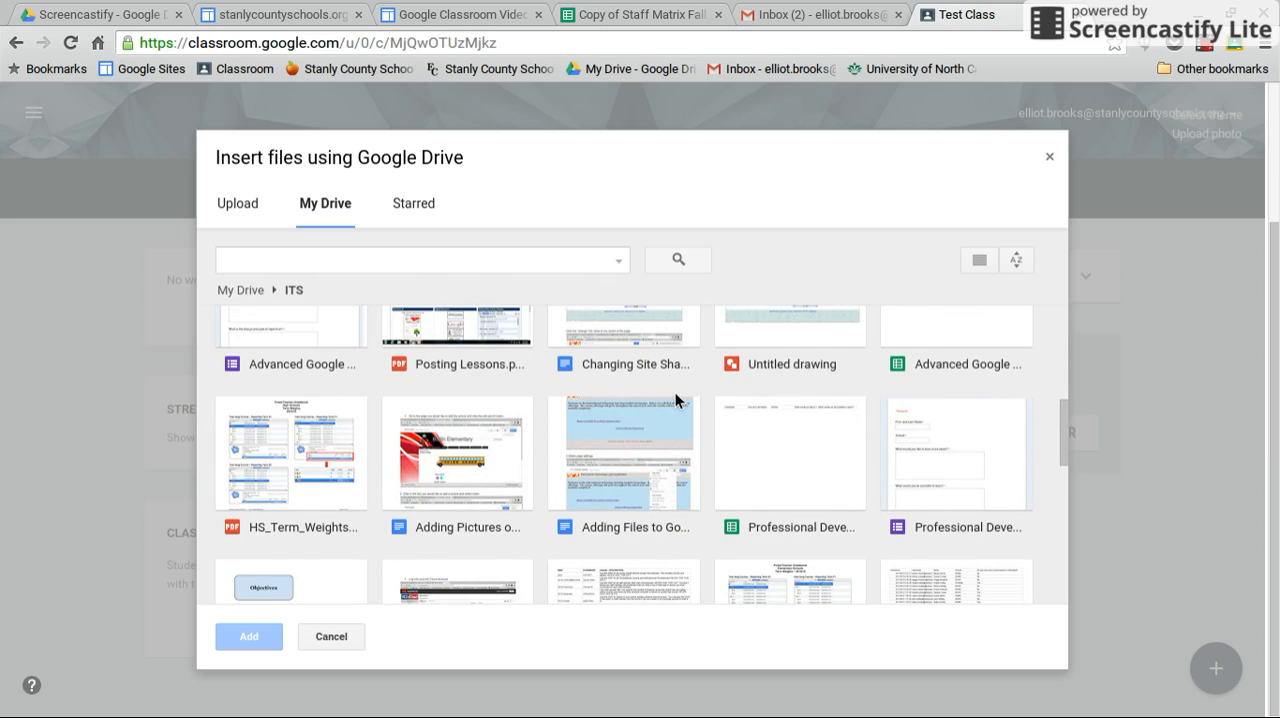
{"action": "scroll", "coordinate": [675, 392], "scroll_direction": "down", "scroll_amount": 1}
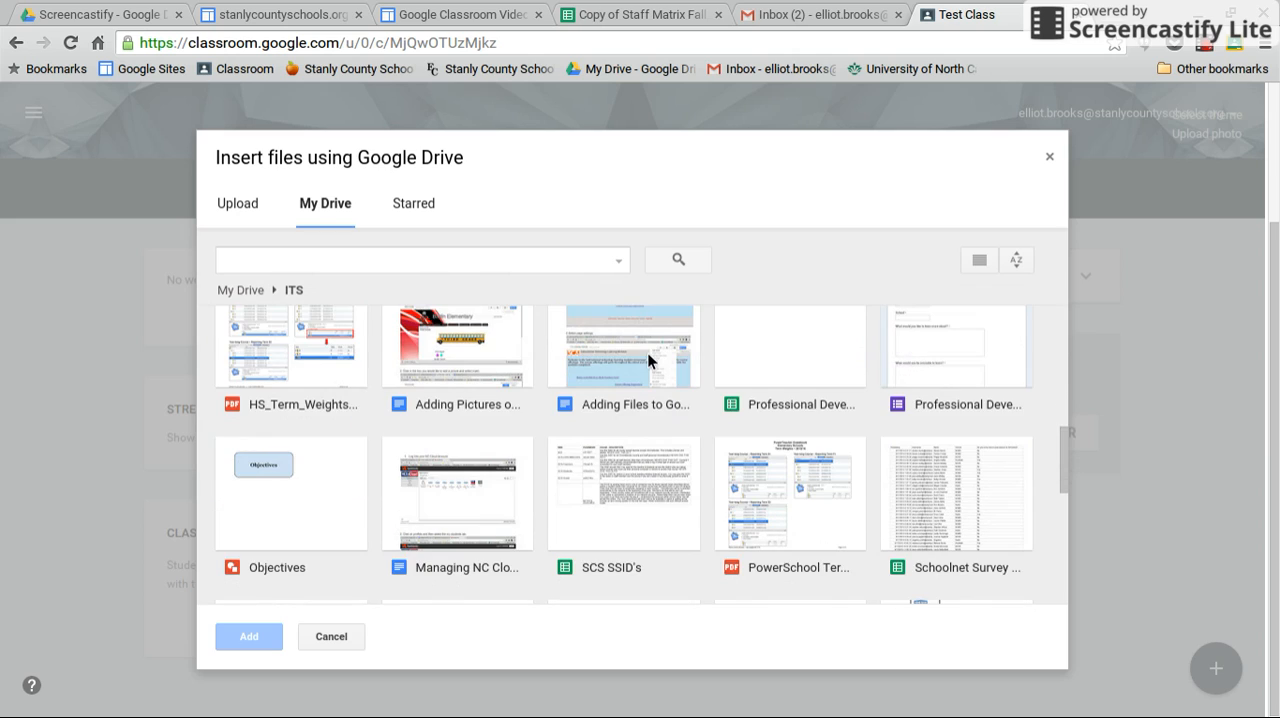
{"action": "double_click", "coordinate": [648, 358]}
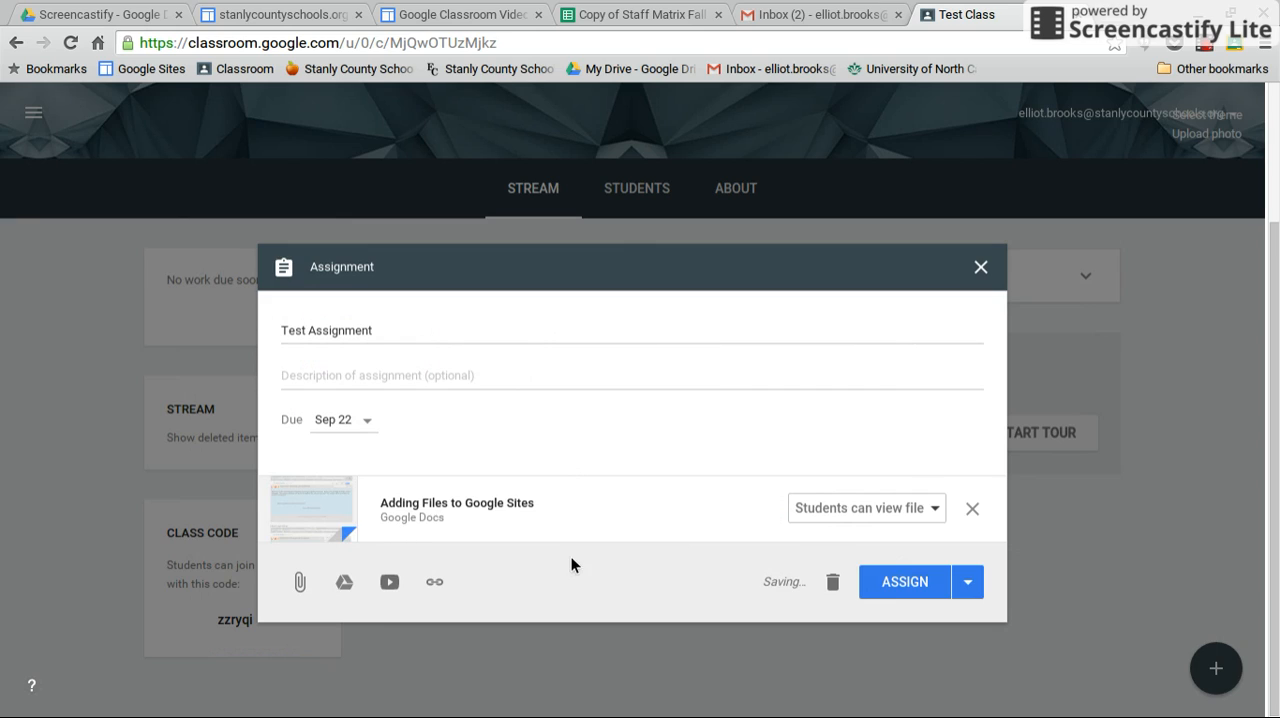
Set the attached document to "Make a copy for each student" and assign the assignment to the class.
{"action": "left_click", "coordinate": [928, 512]}
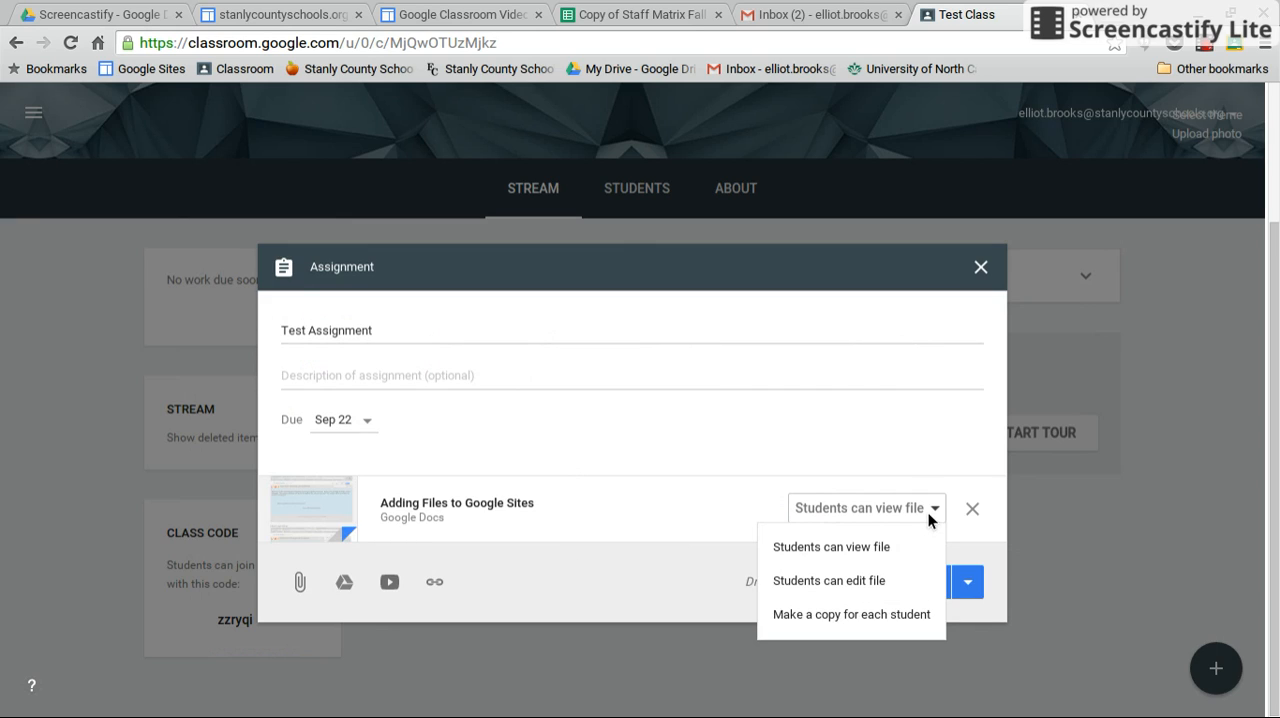
{"action": "left_click", "coordinate": [857, 614]}
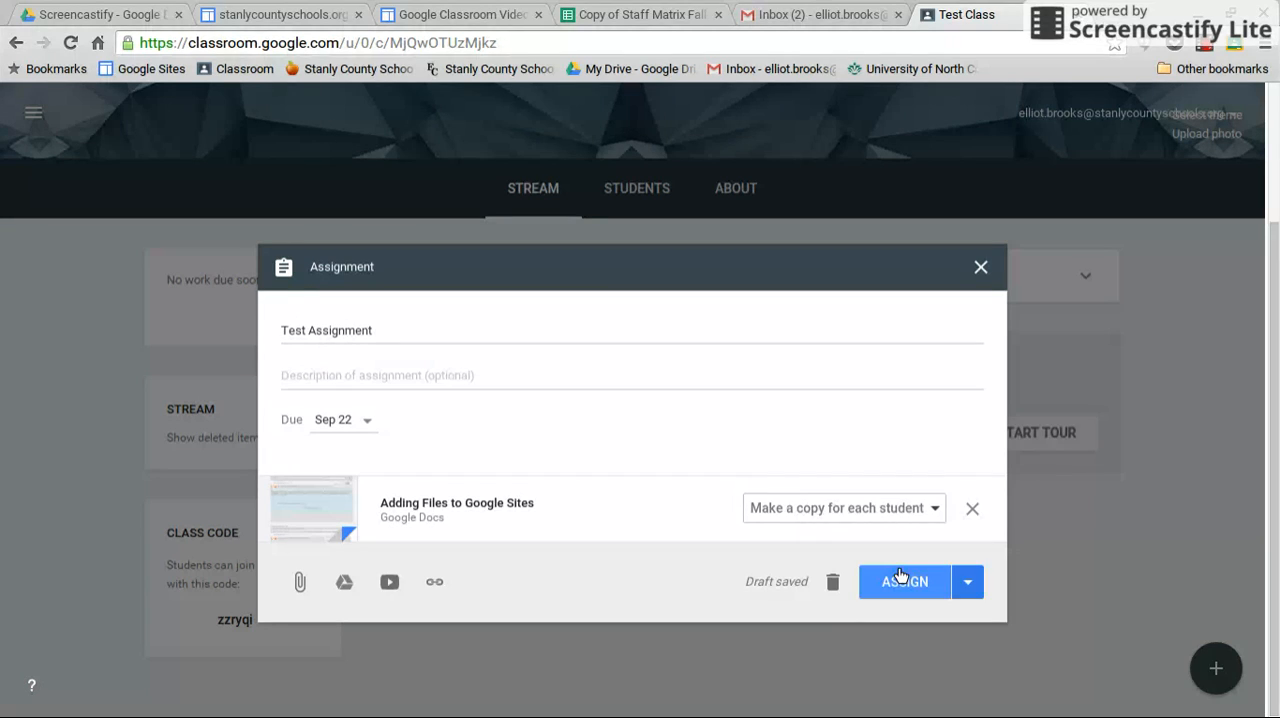
{"action": "left_click", "coordinate": [968, 585]}
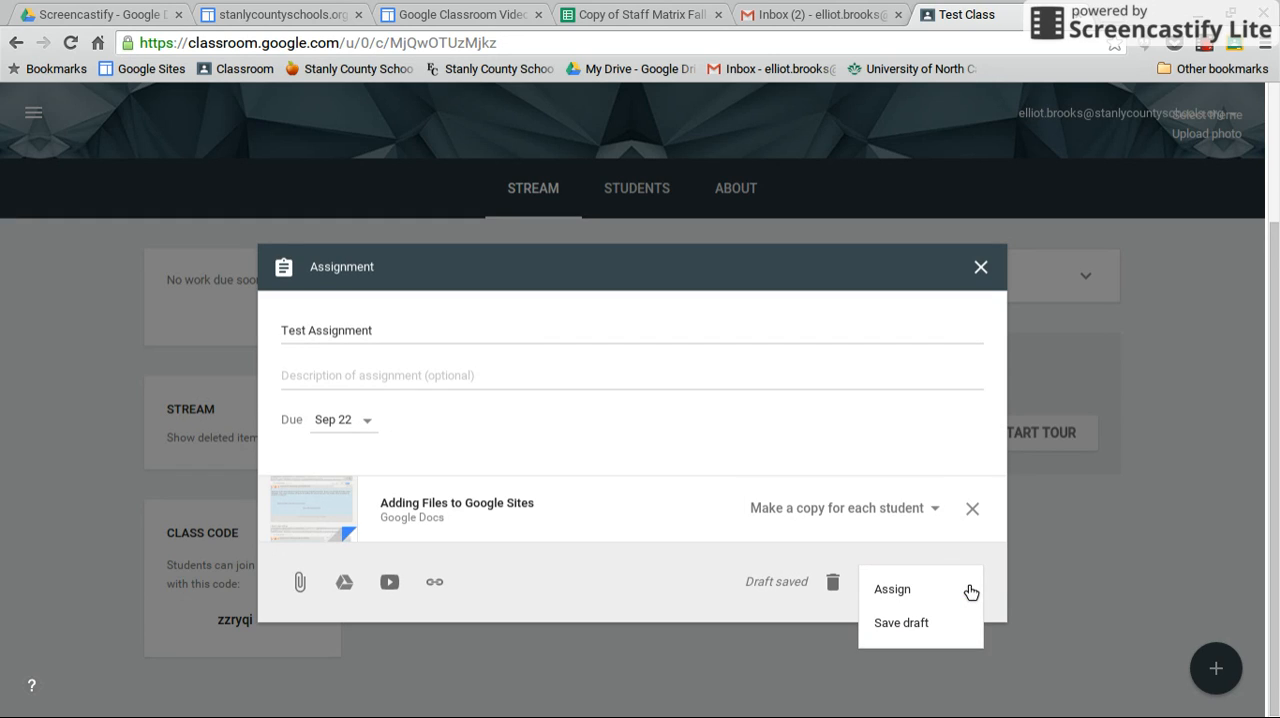
{"action": "left_click", "coordinate": [892, 590]}
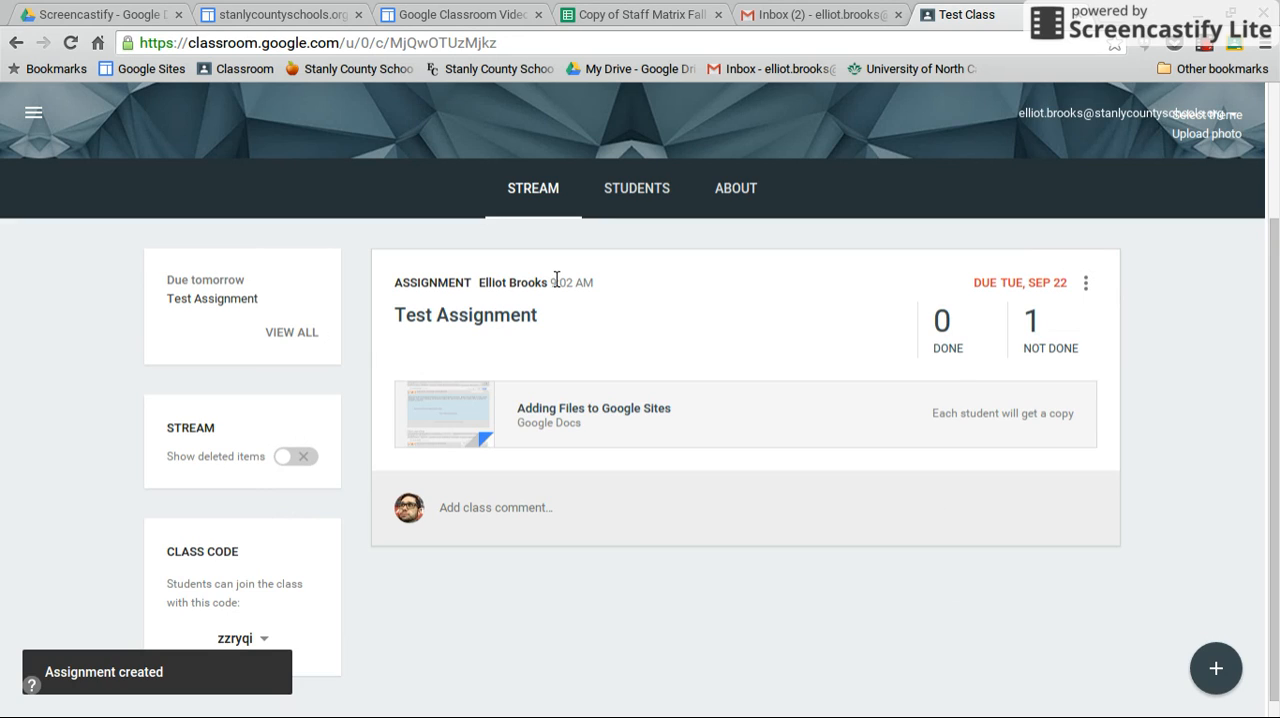
Reopen Test Assignment for editing, review its due date and YouTube video options, and save it without changes.
{"action": "left_click", "coordinate": [1087, 283]}
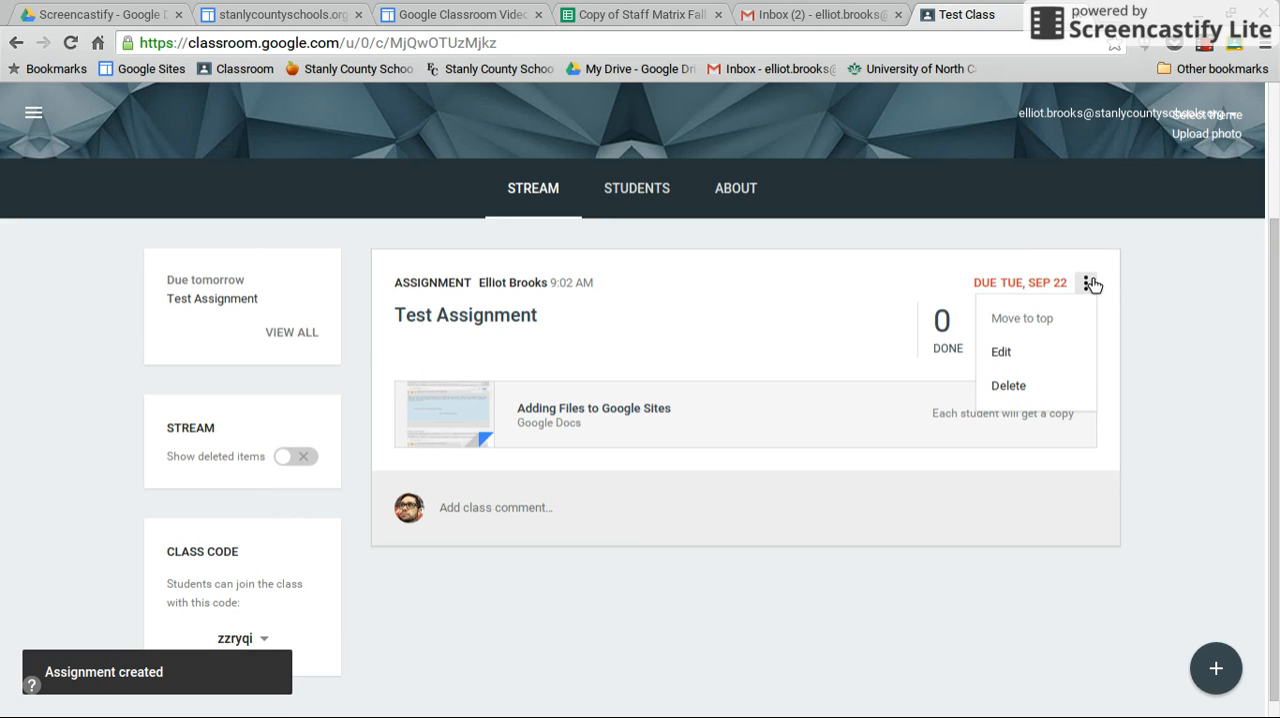
{"action": "left_click", "coordinate": [1005, 351]}
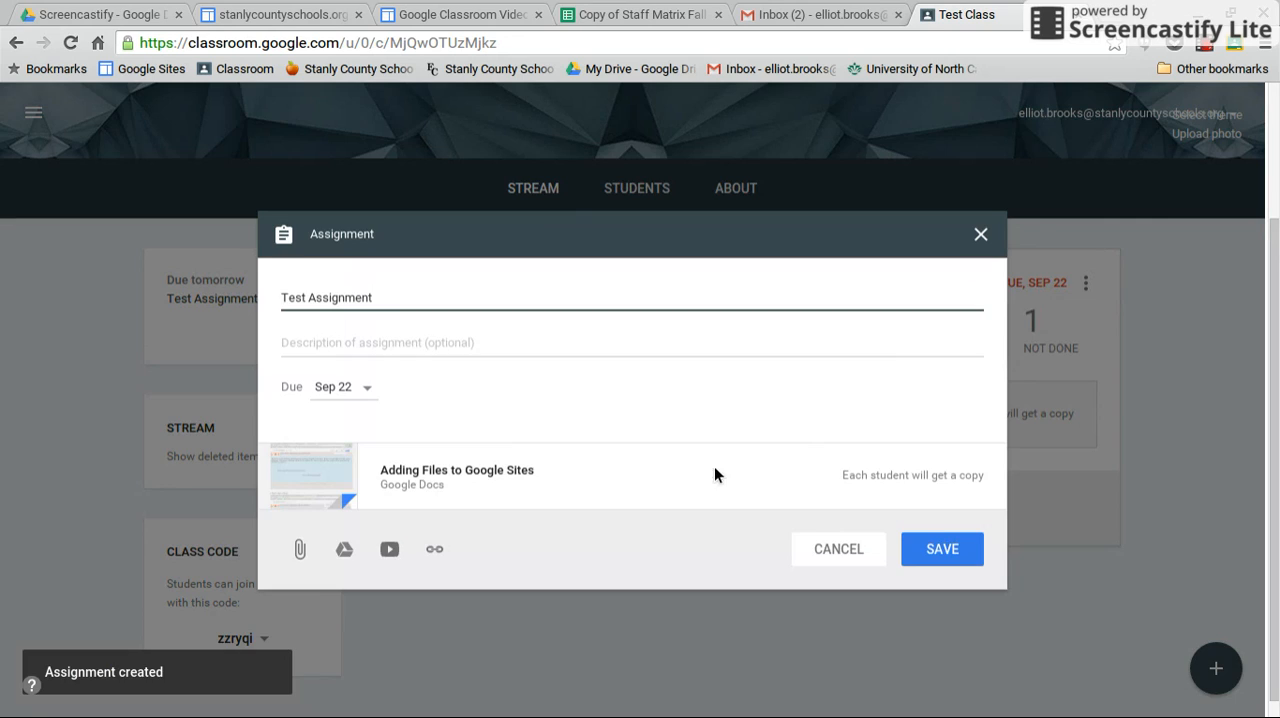
{"action": "left_click", "coordinate": [367, 388]}
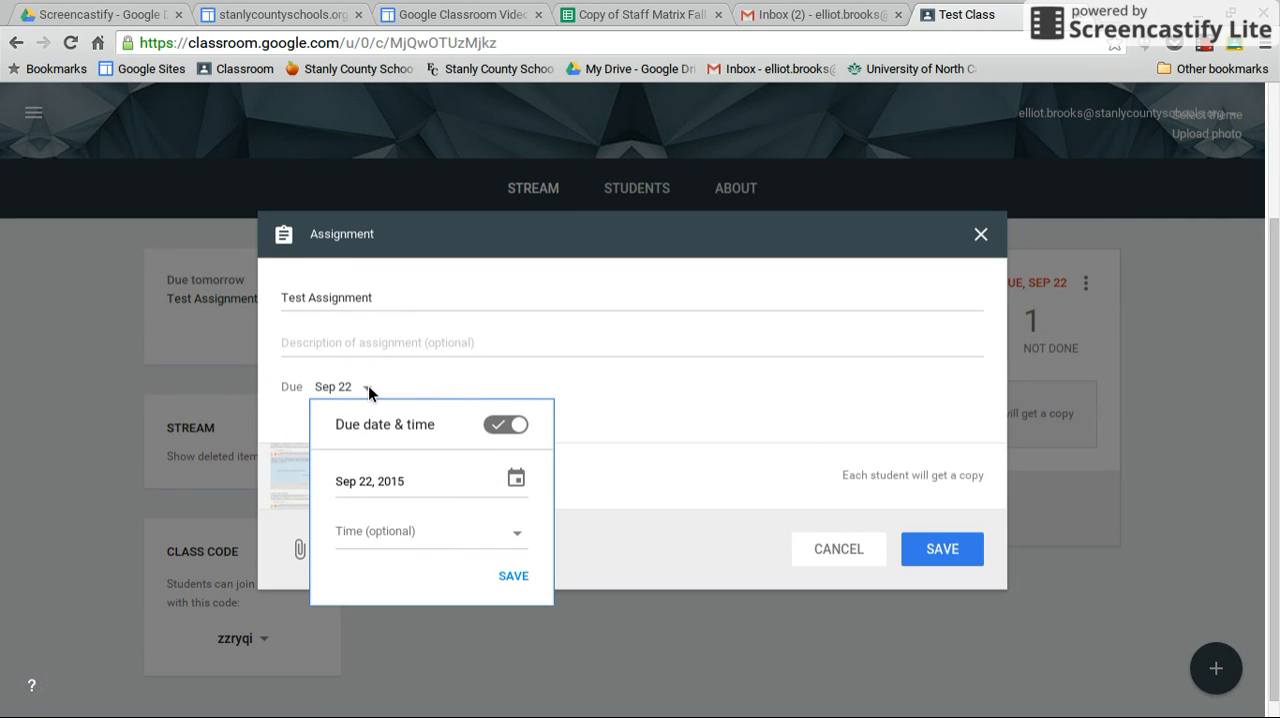
{"action": "left_click", "coordinate": [415, 382]}
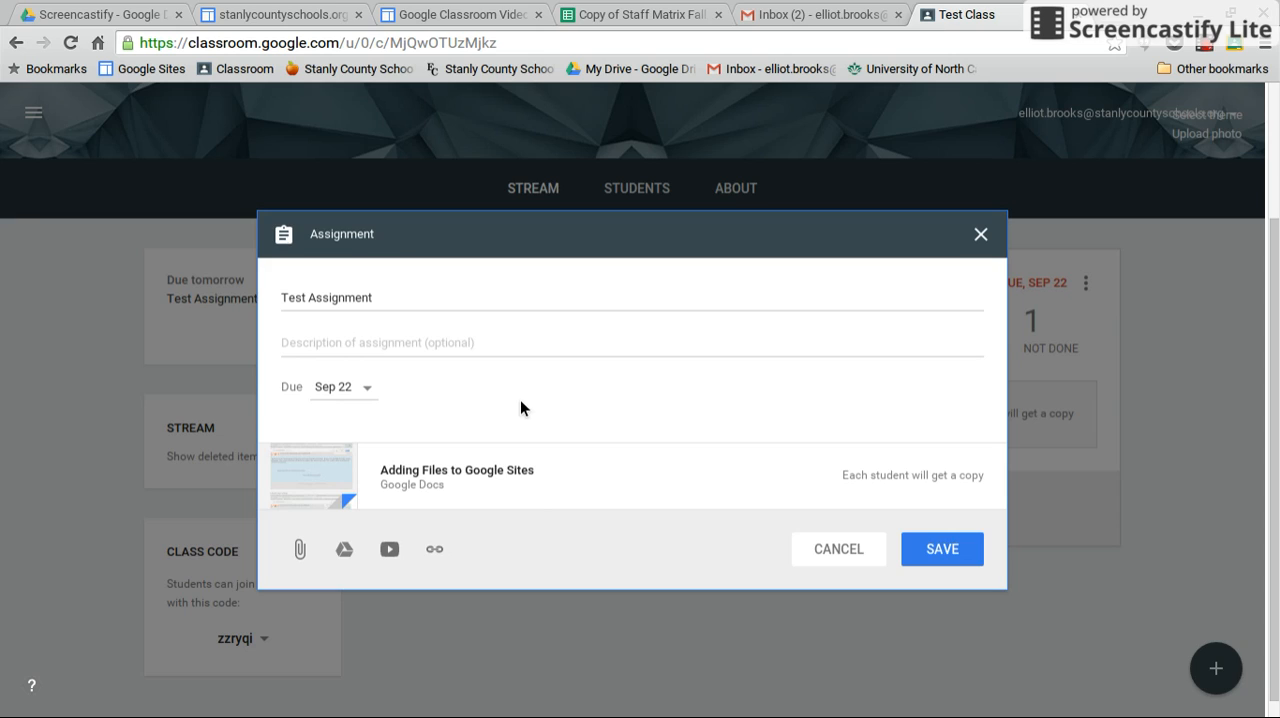
{"action": "left_click", "coordinate": [389, 550]}
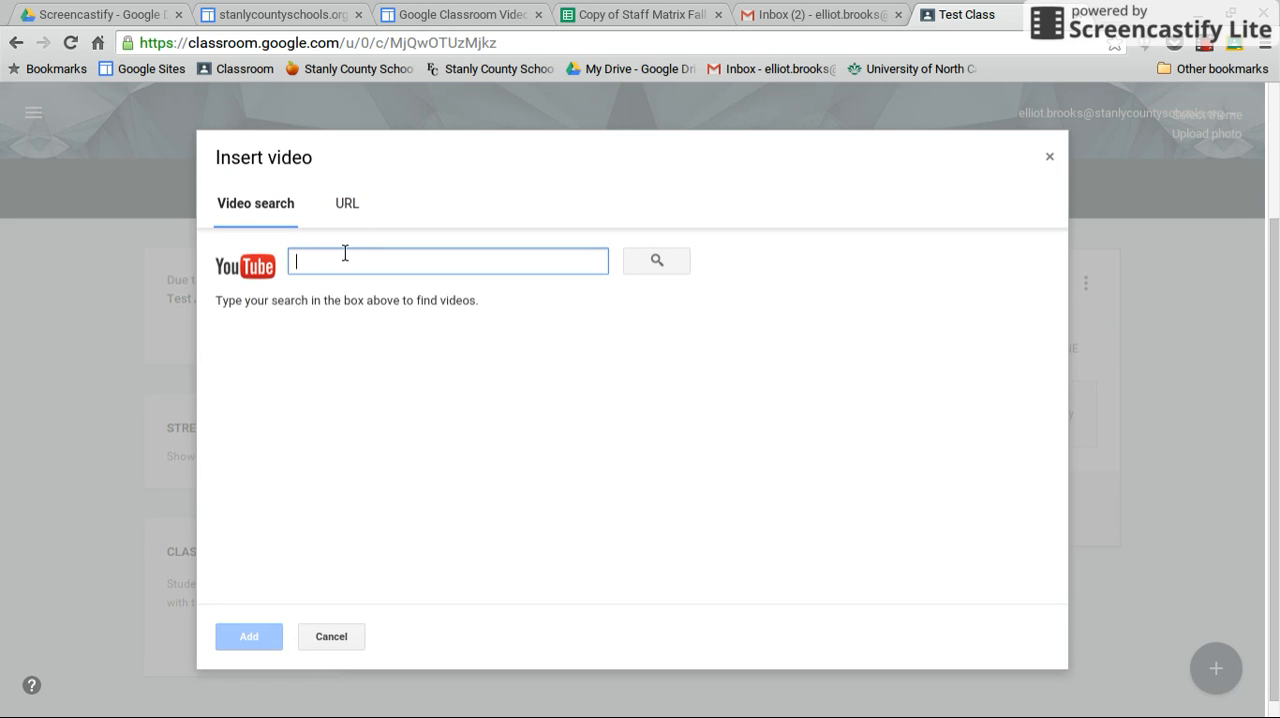
{"action": "left_click", "coordinate": [340, 640]}
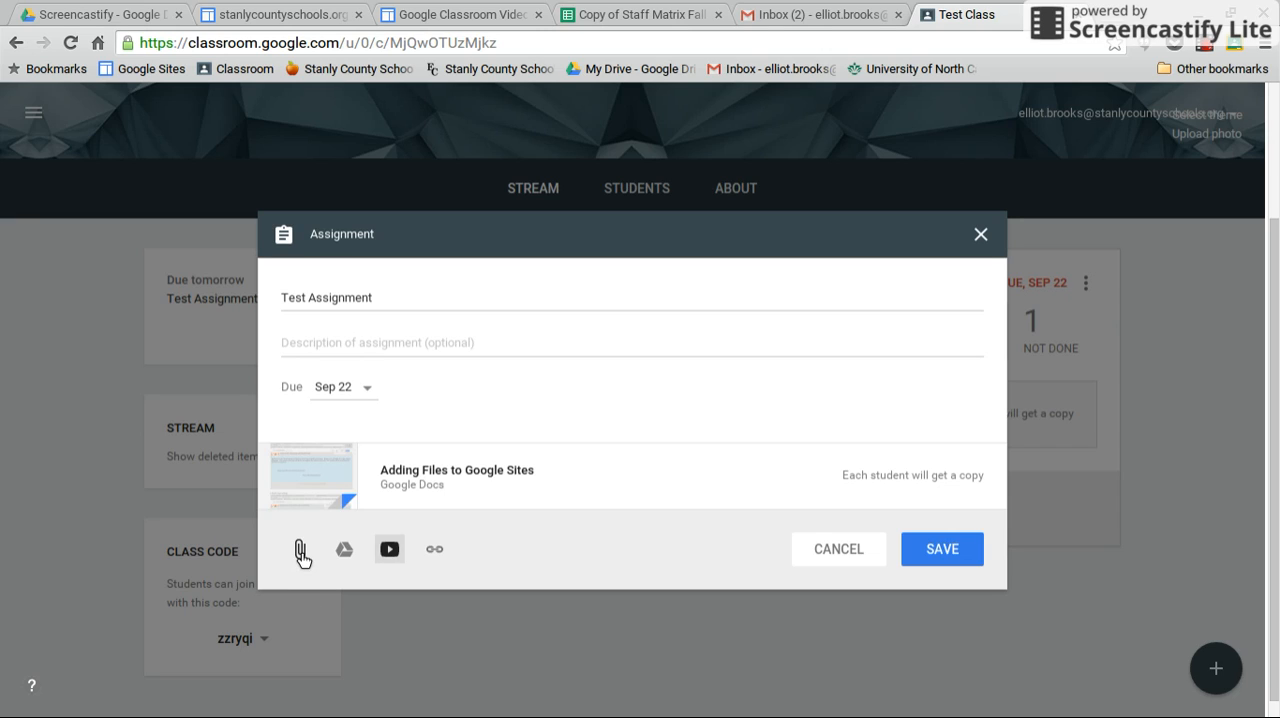
{"action": "left_click", "coordinate": [925, 554]}
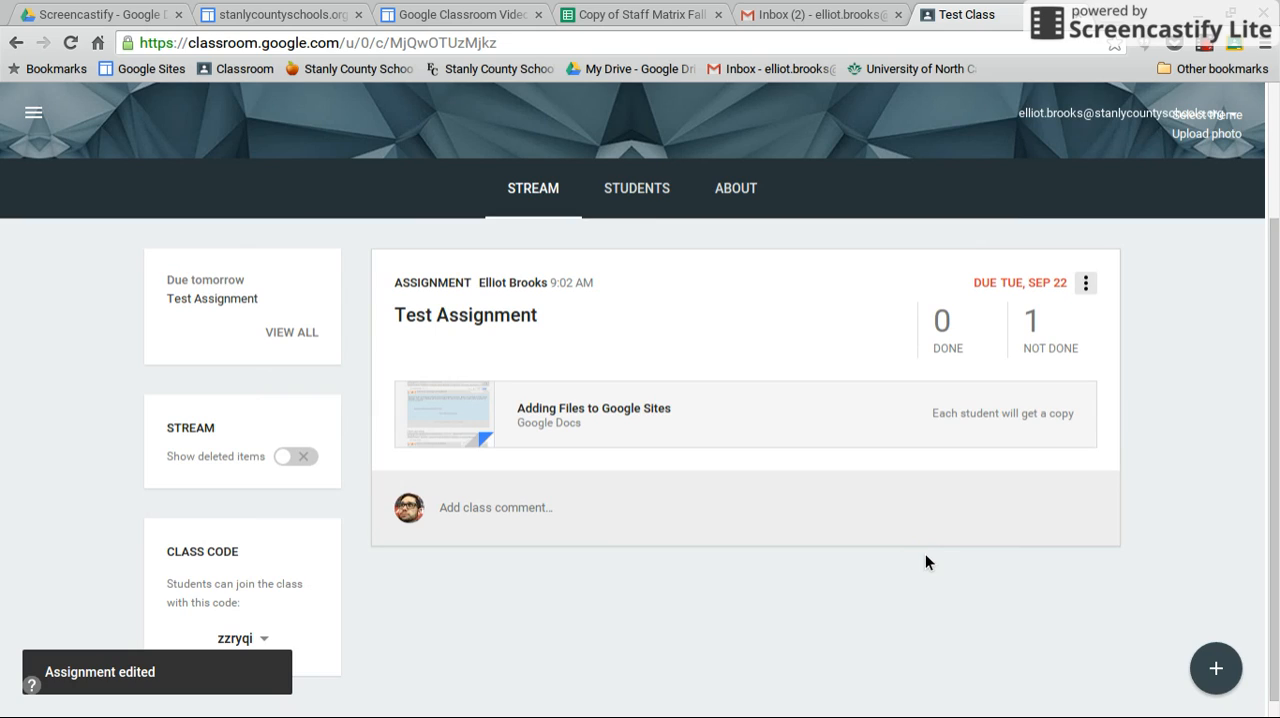
Open the student work for Test Assignment, dismiss the assignment details introduction, and open the student's individual submission.
{"action": "left_click", "coordinate": [519, 314]}
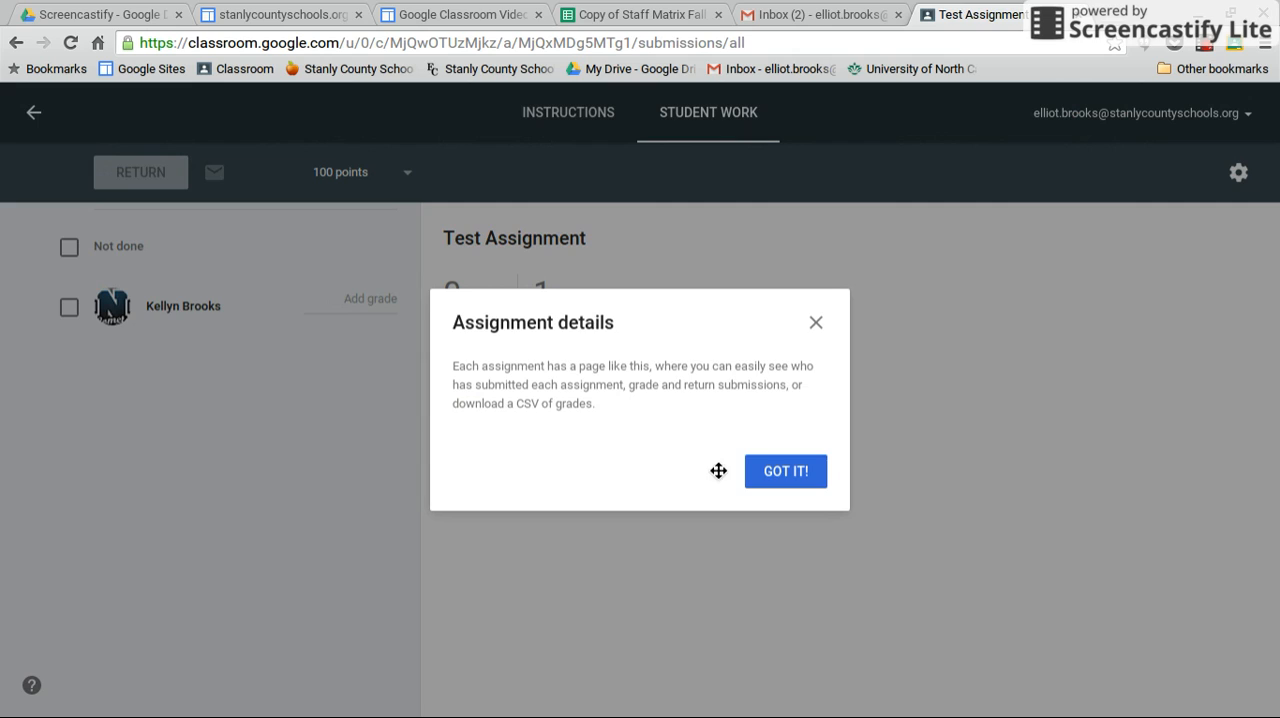
{"action": "left_click", "coordinate": [817, 472]}
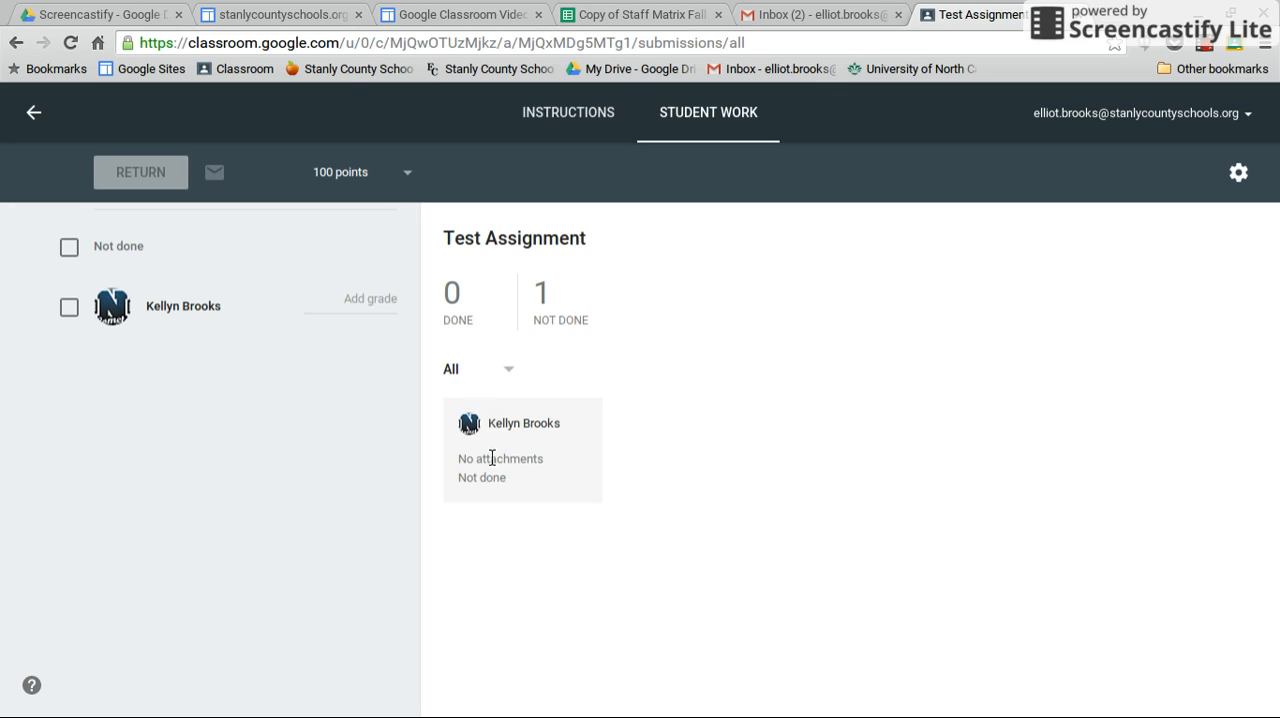
{"action": "left_click", "coordinate": [196, 308]}
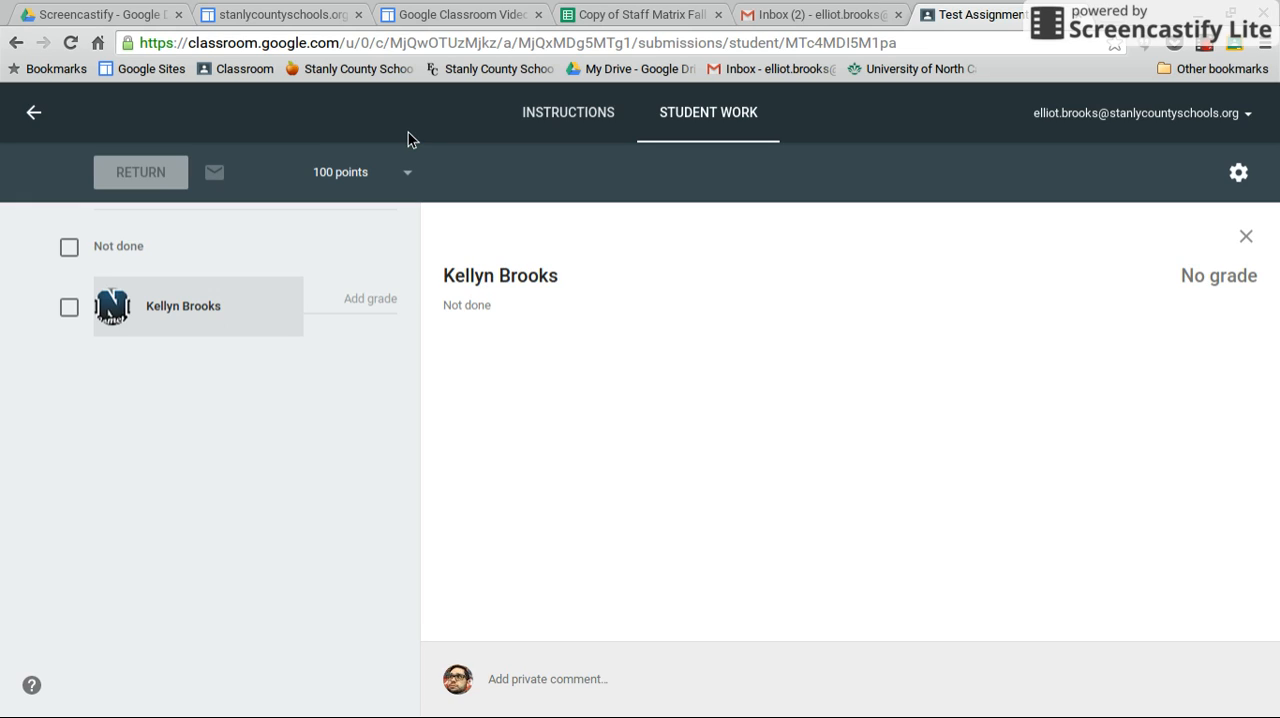
Enter a grade of 0 out of 100 for the student and start a private comment on the submission.
{"action": "left_click", "coordinate": [379, 302]}
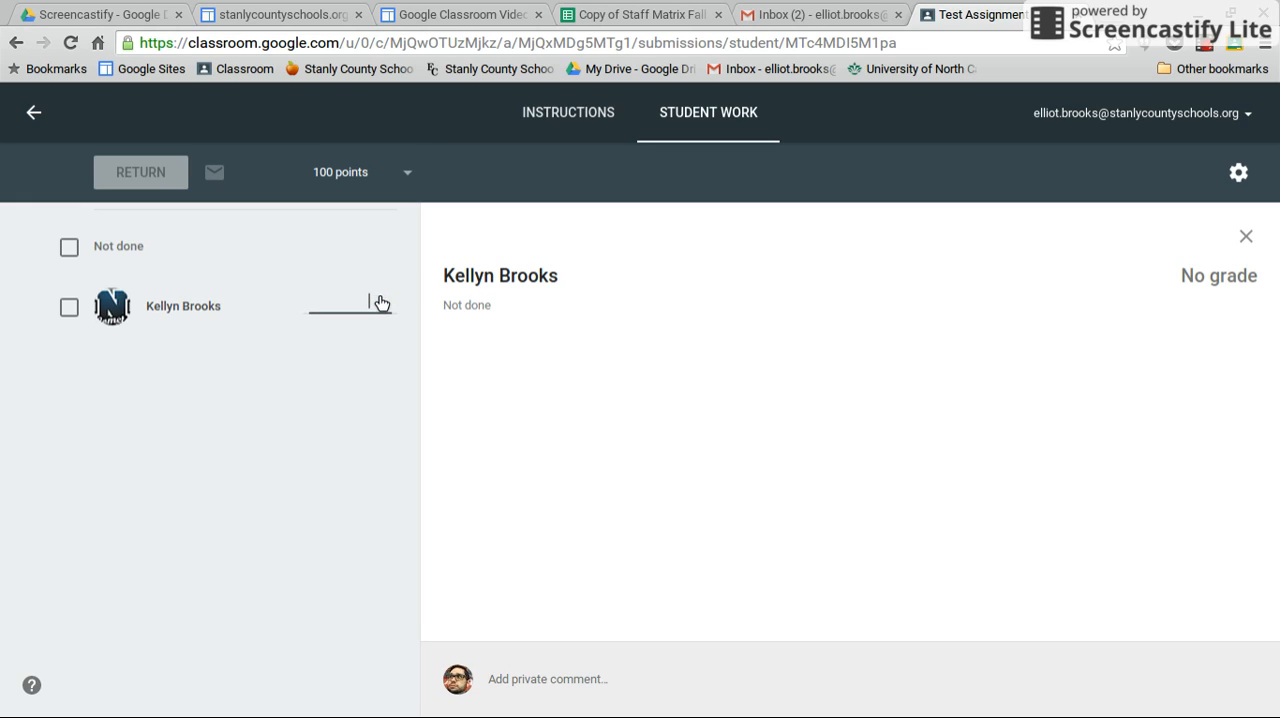
{"action": "type", "text": "0"}
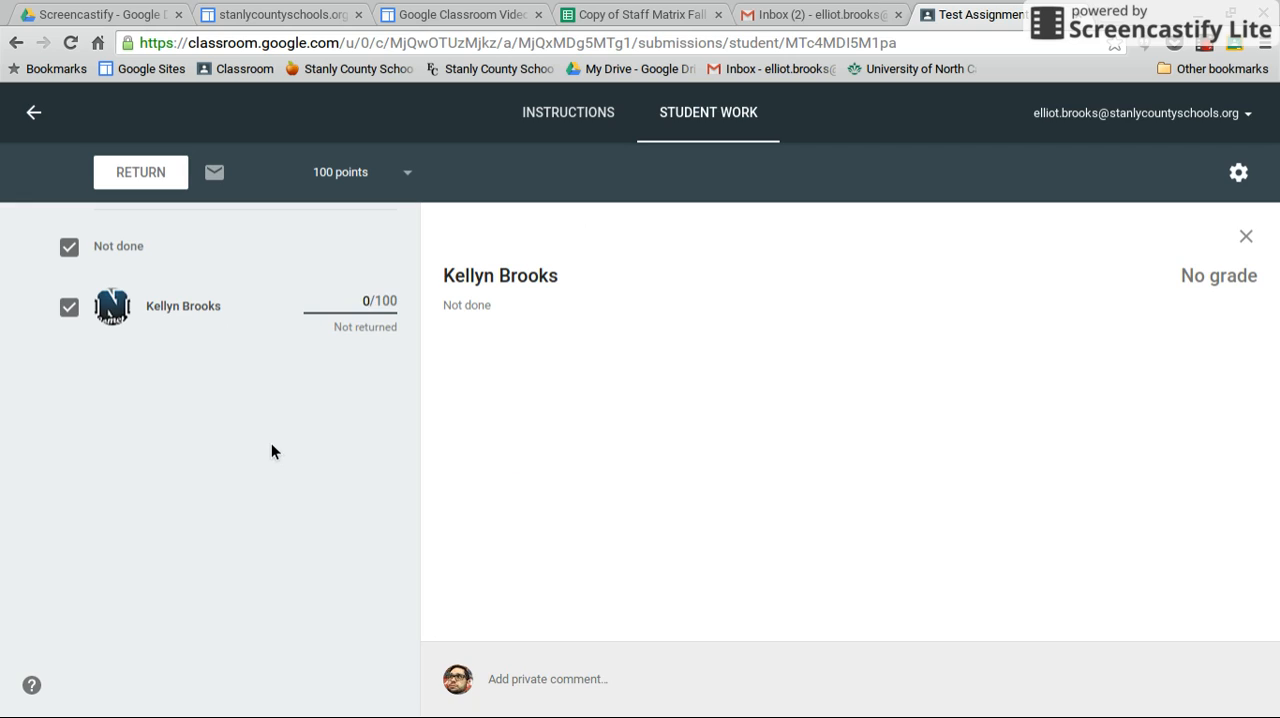
{"action": "left_click", "coordinate": [564, 678]}
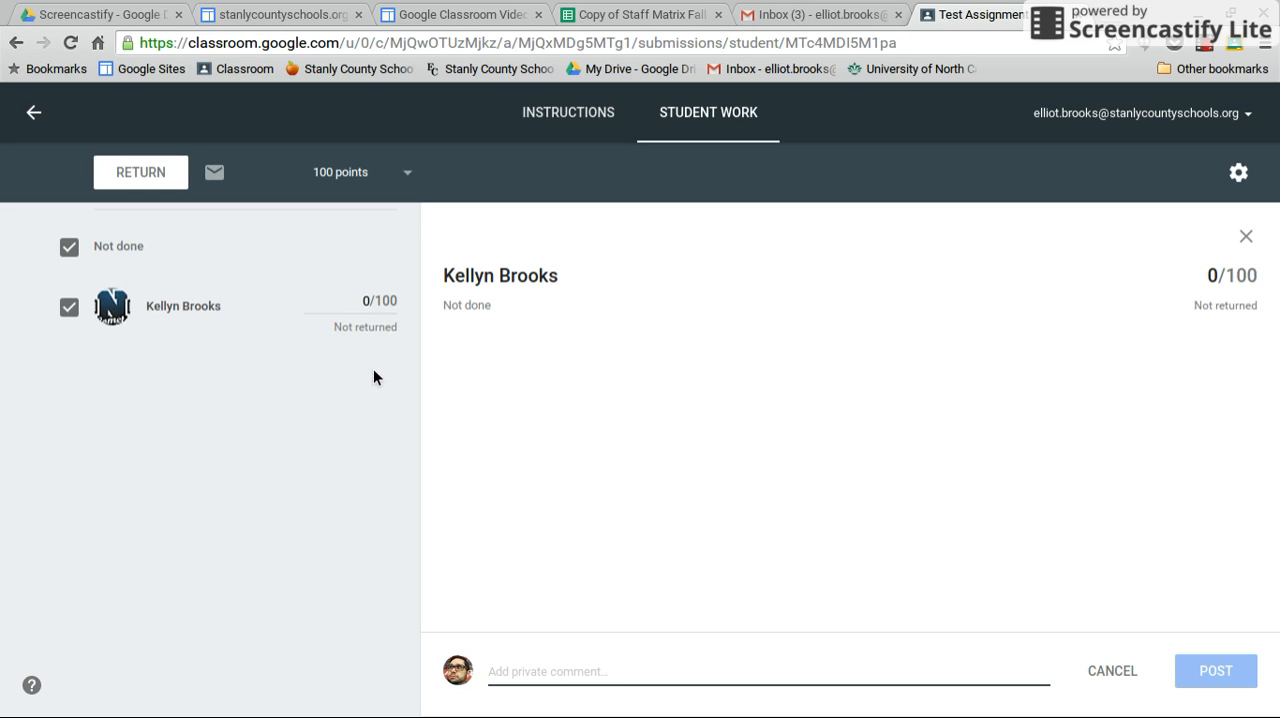
Go back to the class stream, reopen Test Assignment to check the student's grade and return status, and leave it again.
{"action": "left_click", "coordinate": [33, 112]}
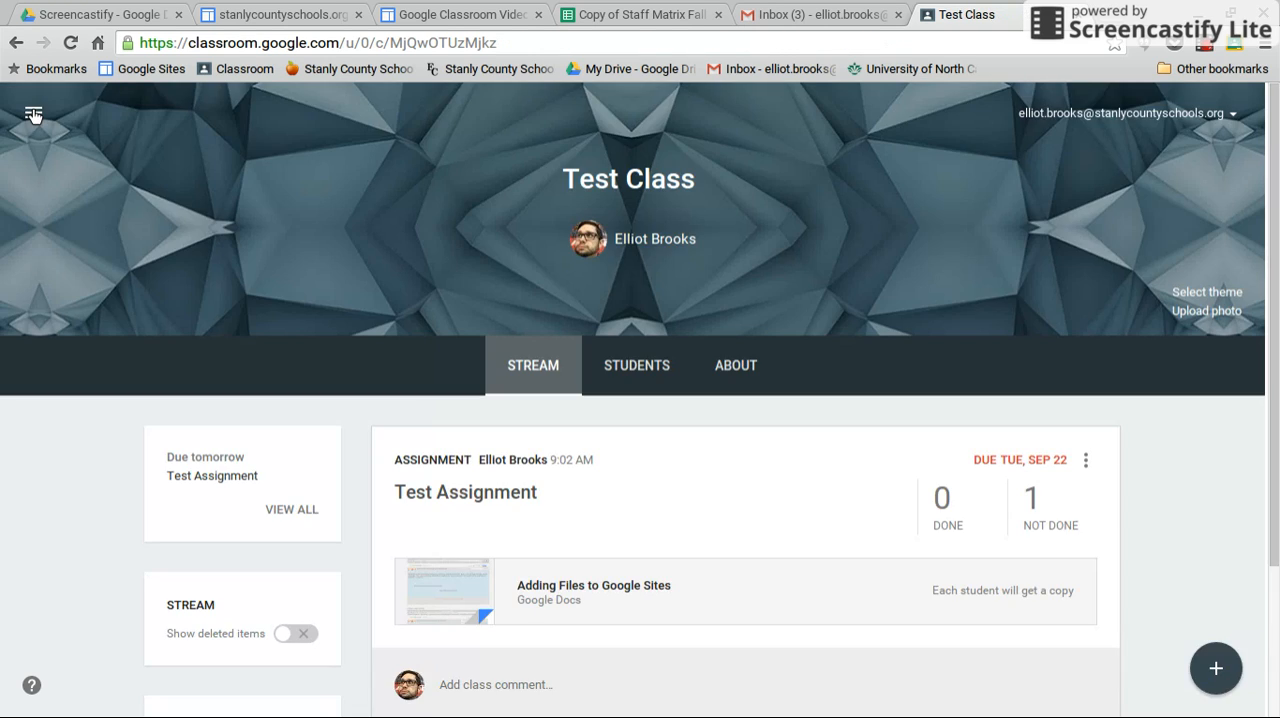
{"action": "left_click", "coordinate": [516, 482]}
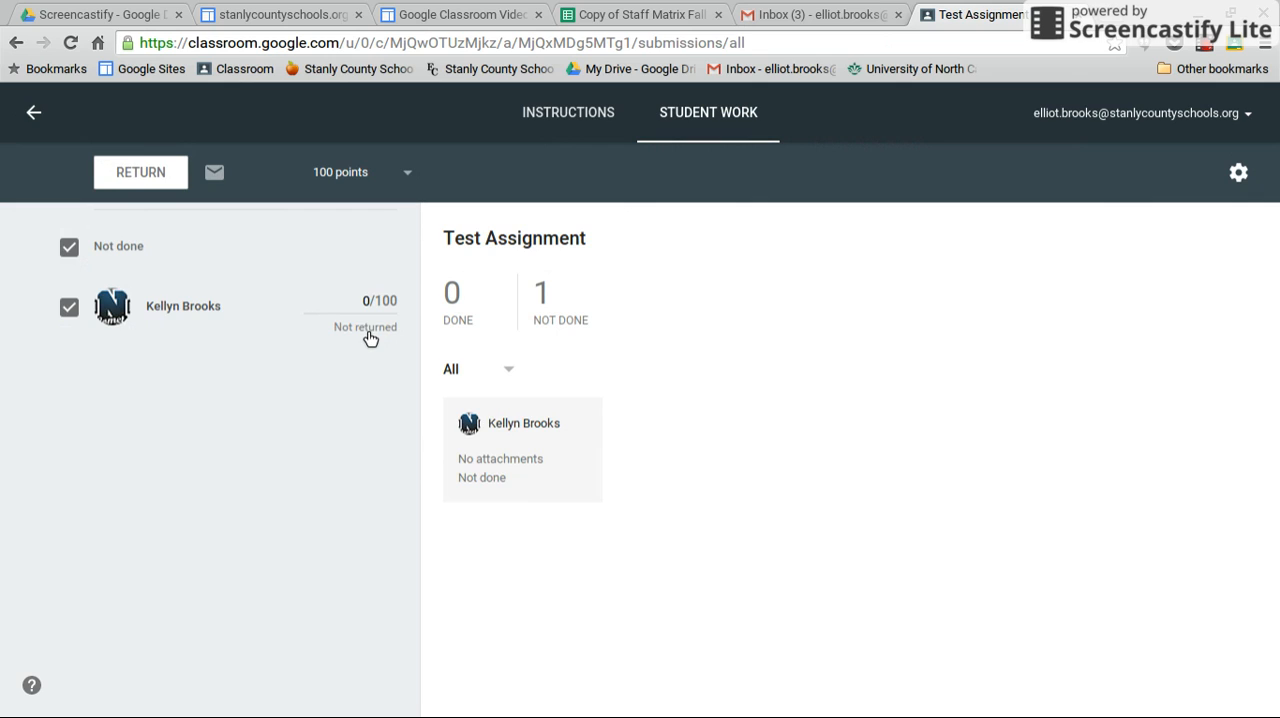
{"action": "left_click", "coordinate": [35, 117]}
Delete Test Assignment from the class stream, including its grades and comments.
{"action": "scroll", "coordinate": [1149, 520], "scroll_direction": "down", "scroll_amount": 1}
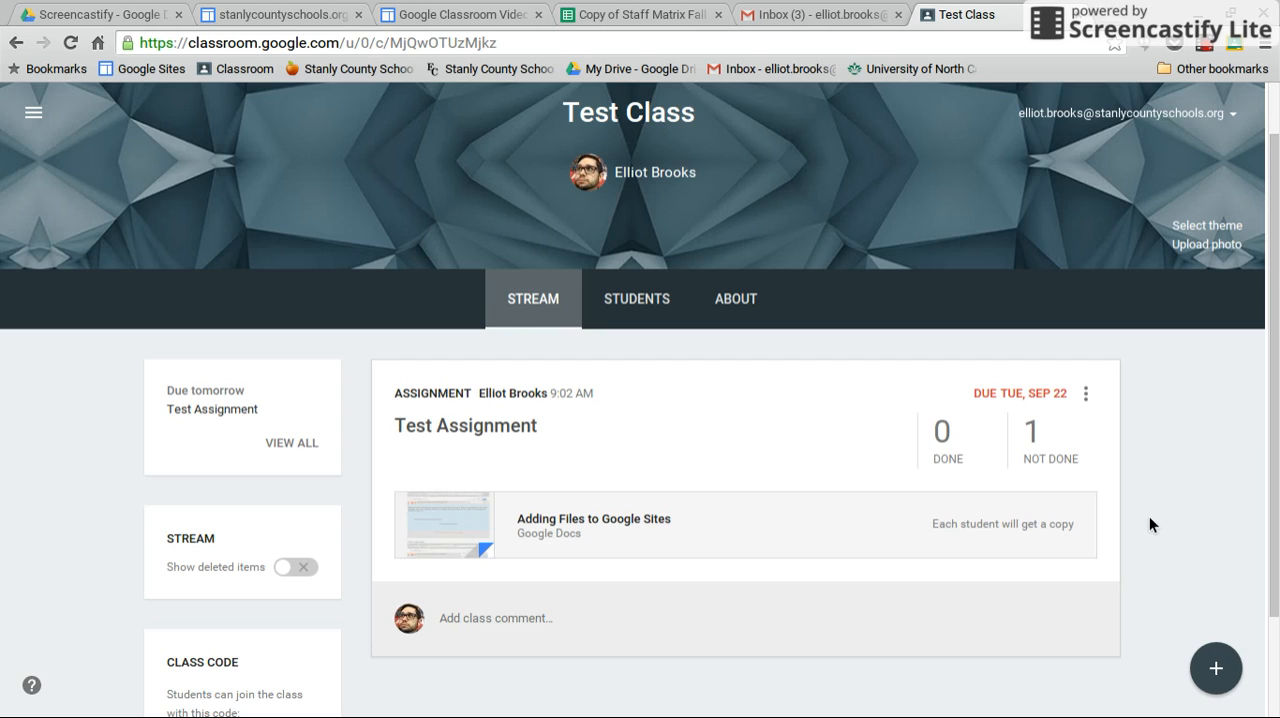
{"action": "left_click", "coordinate": [1086, 395]}
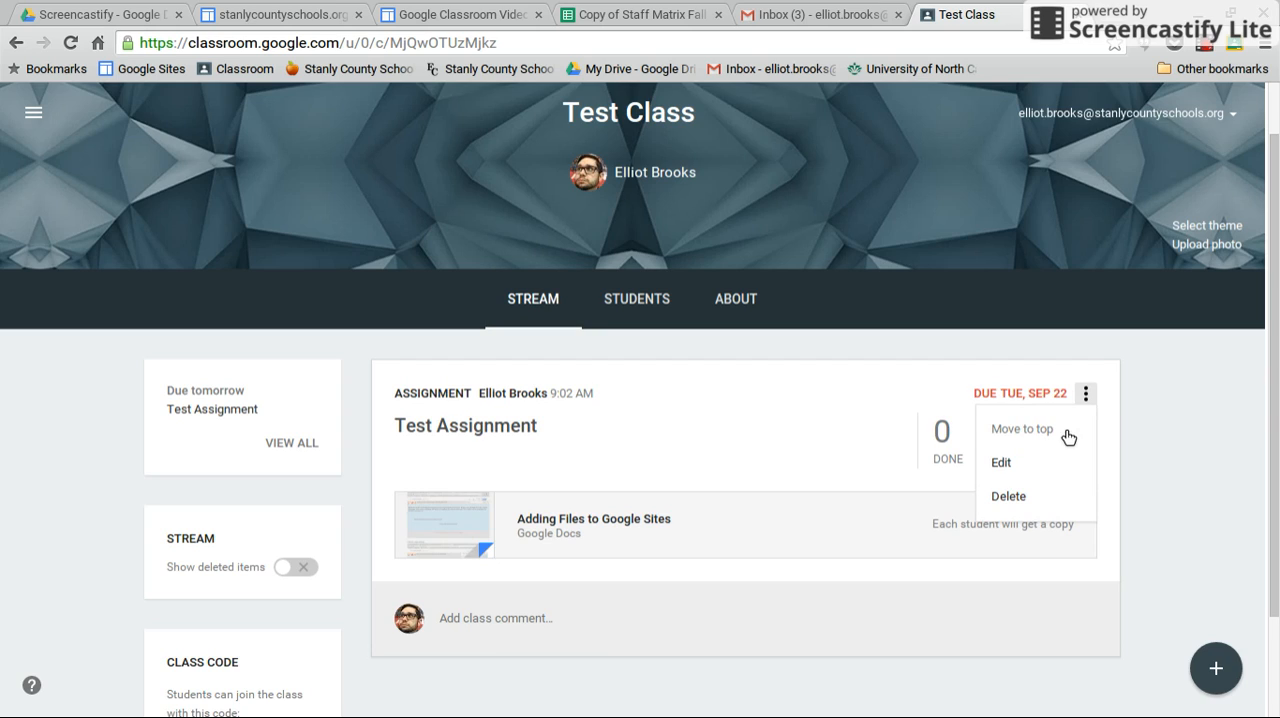
{"action": "left_click", "coordinate": [1019, 498]}
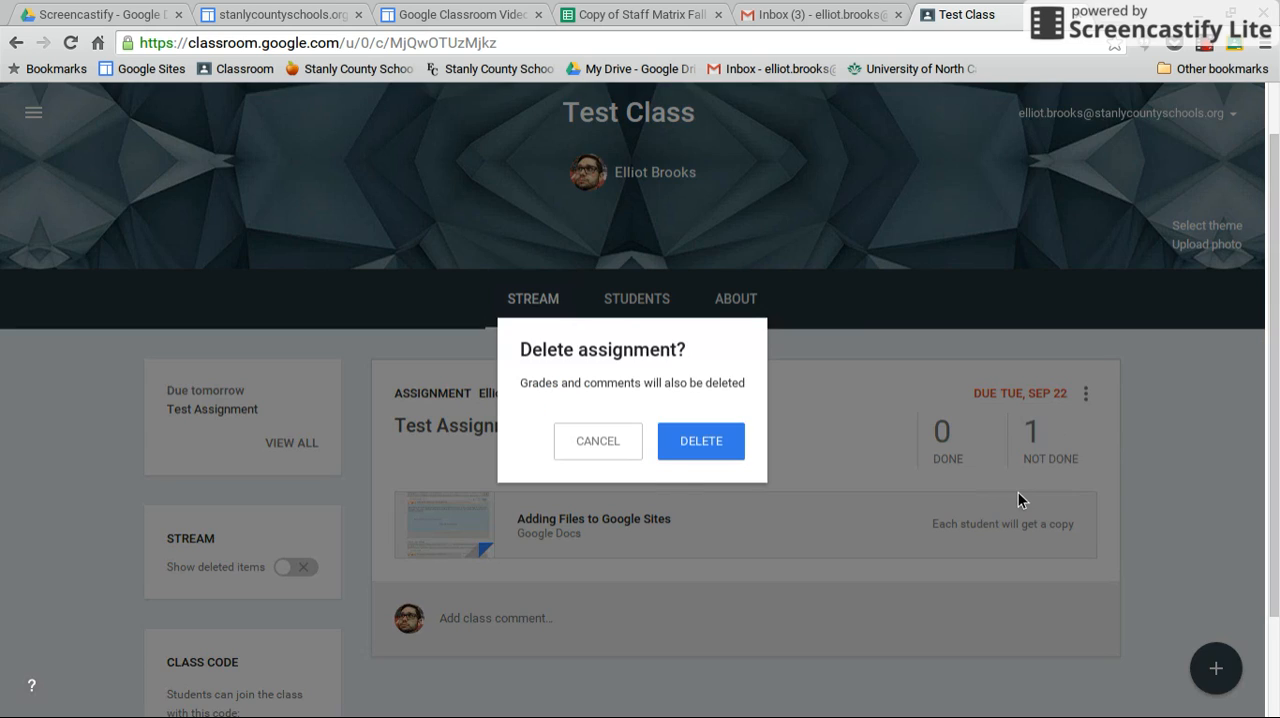
{"action": "left_click", "coordinate": [710, 446]}
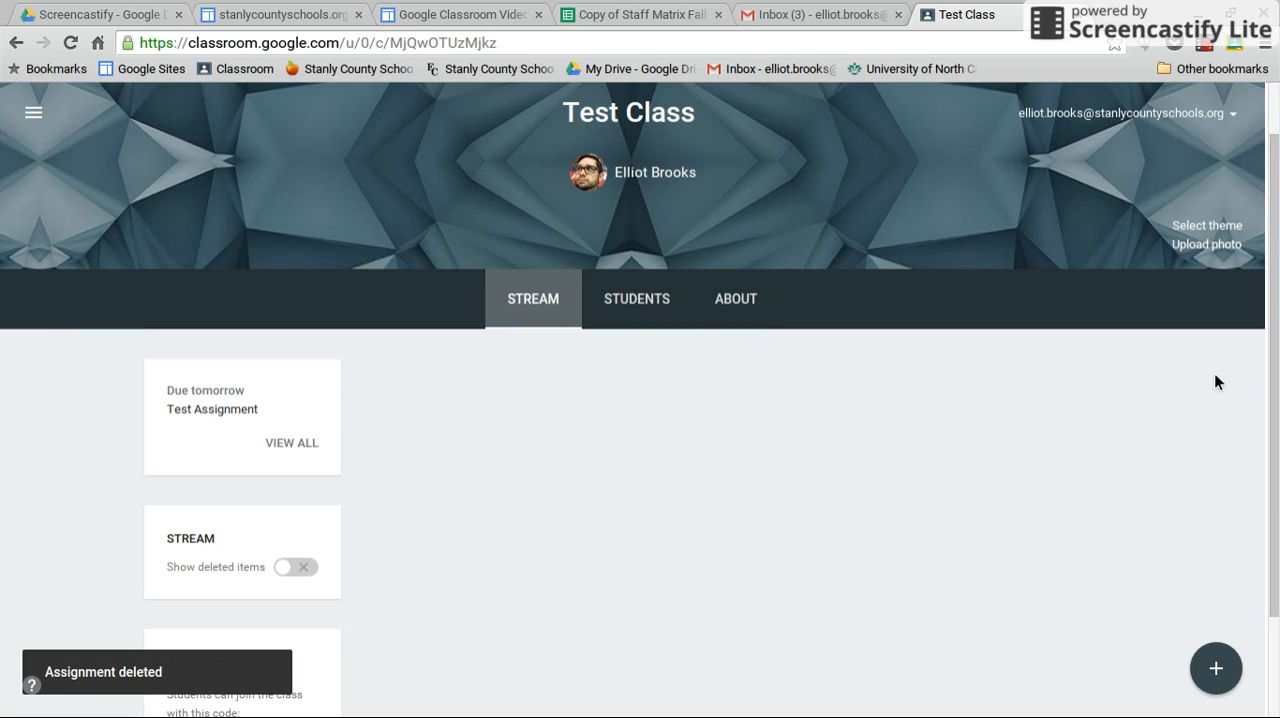